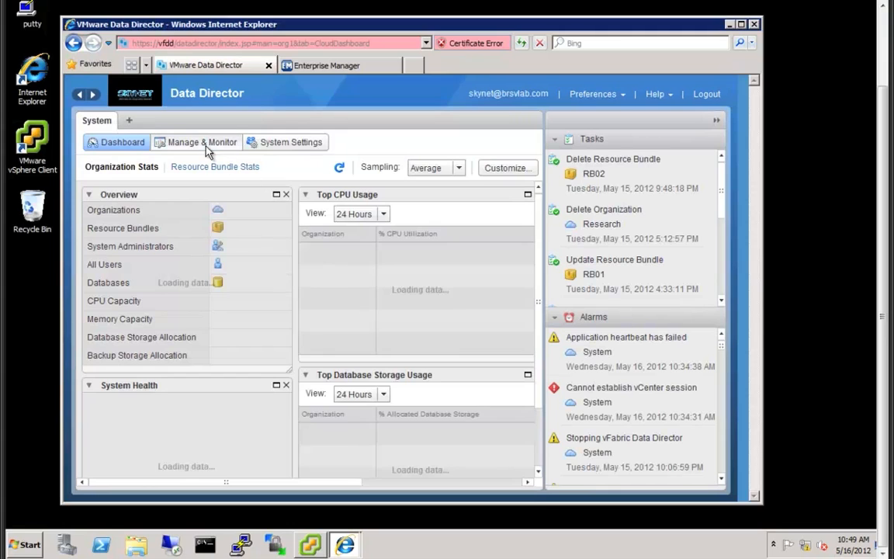
- Switch to Manage & Monitor to list the organizations, showing Software Development
left_click(208, 147)
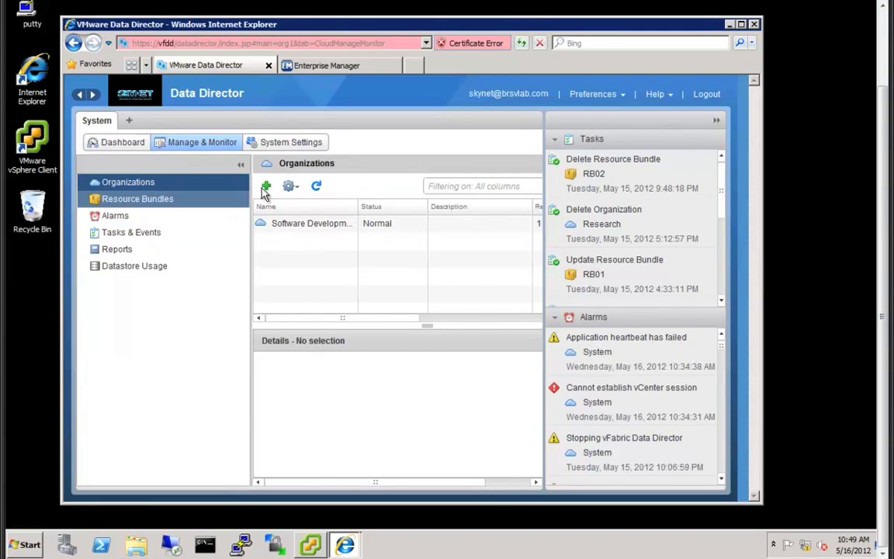
- Create organization Research with an existing user as administrator and resource bundles assigned later
left_click(265, 186)
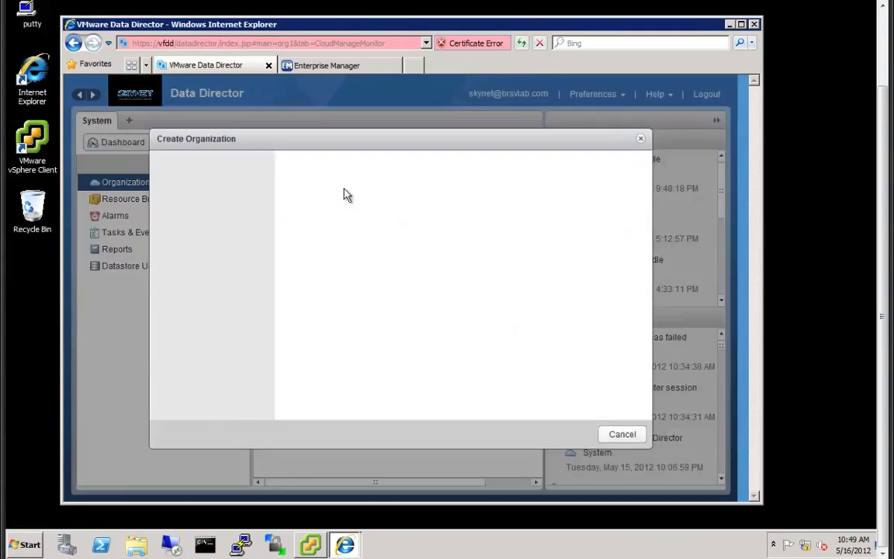
type("R")
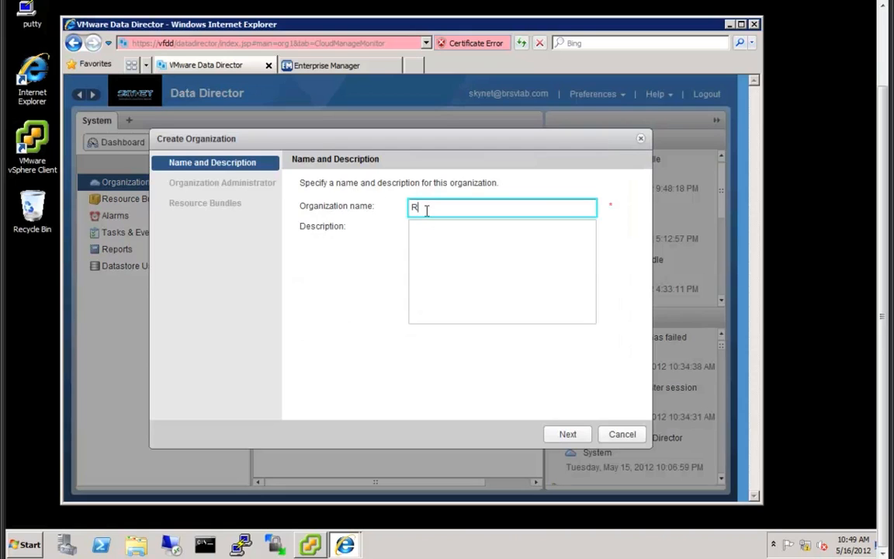
type("esearch")
left_click(562, 433)
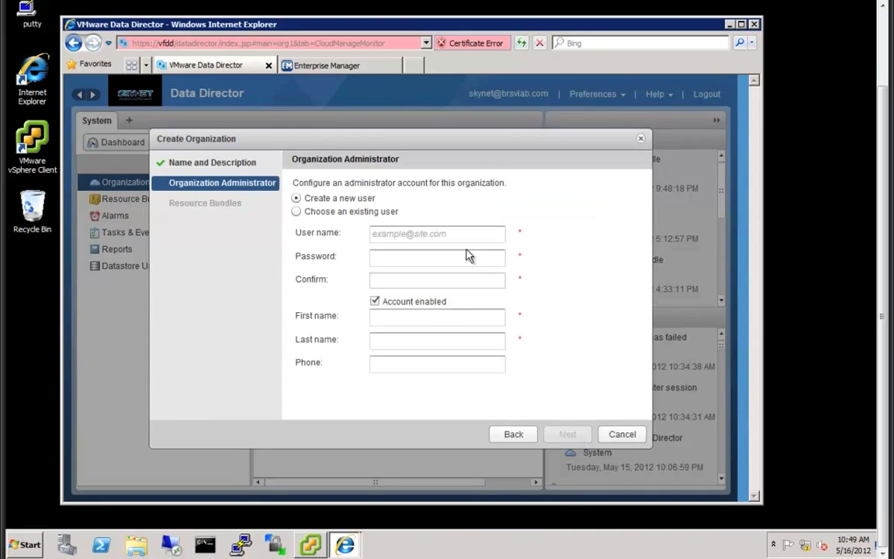
left_click(296, 212)
left_click(327, 270)
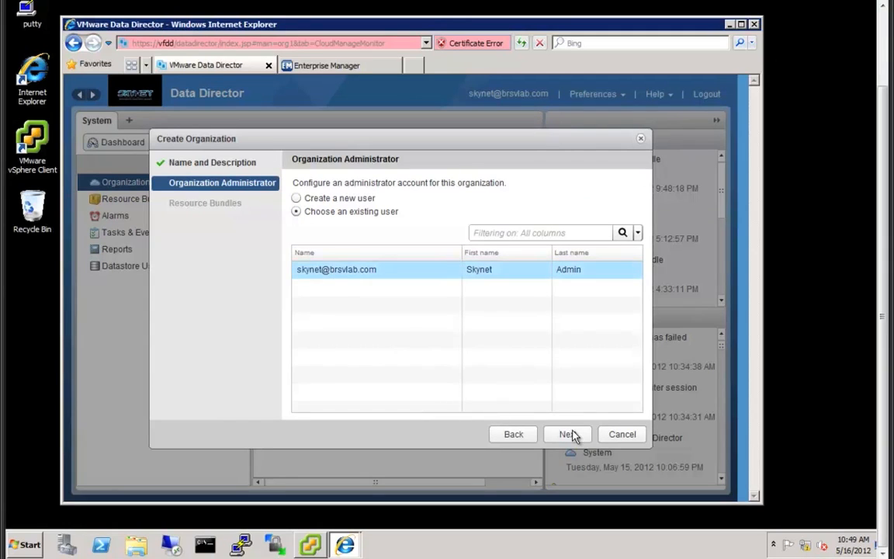
left_click(572, 435)
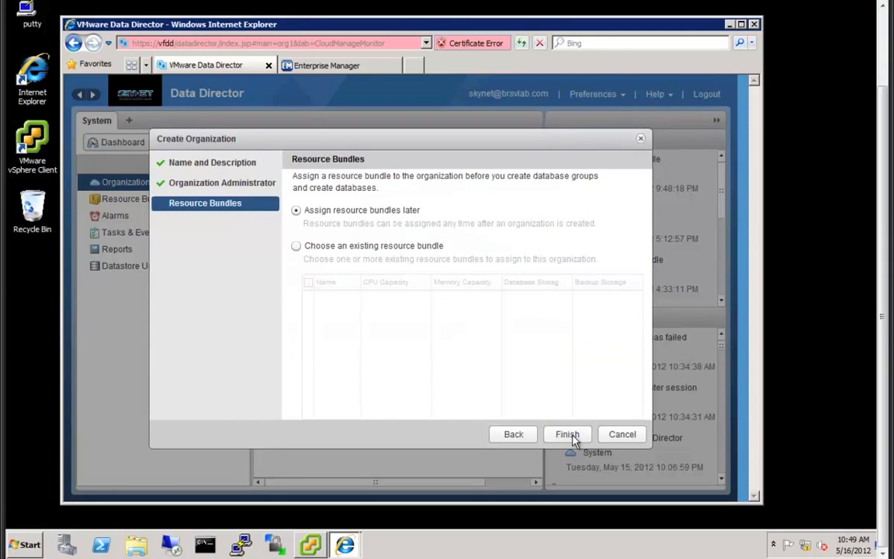
left_click(568, 435)
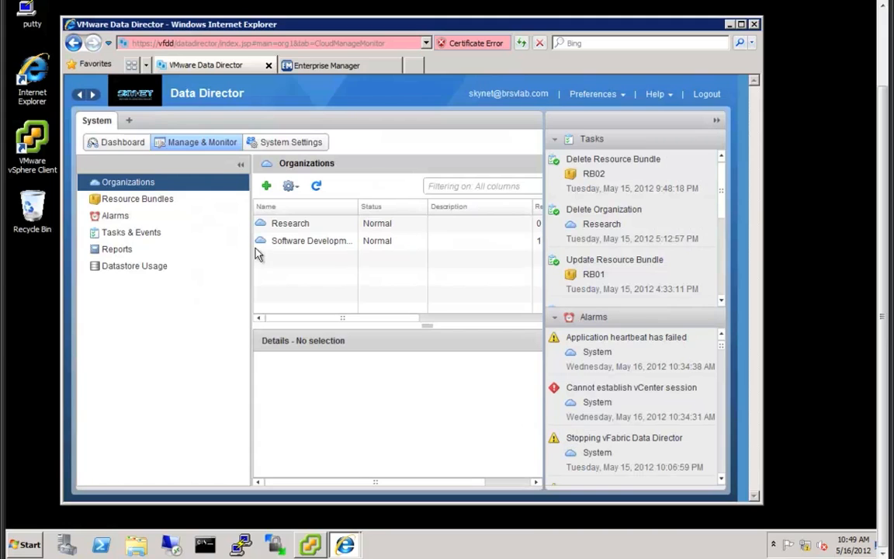
- Start a new resource bundle named RB02 using the RB02 resource pool
left_click(148, 199)
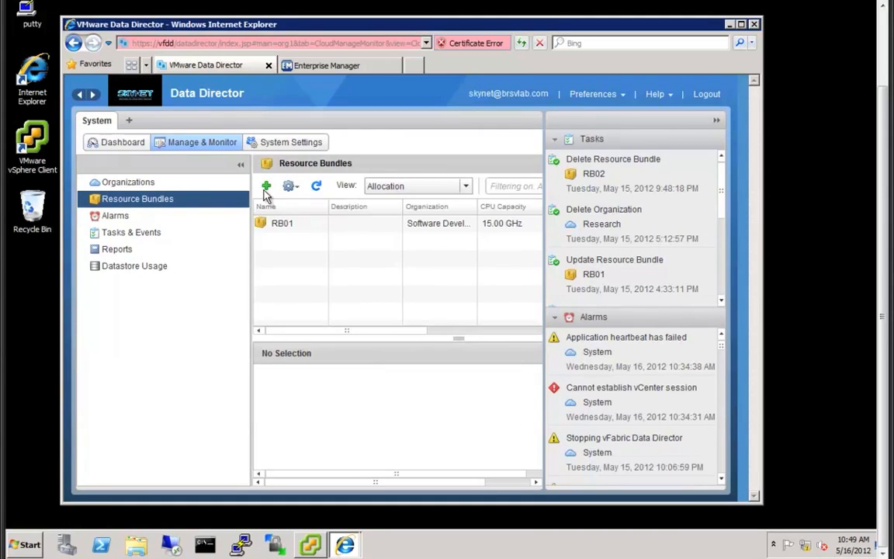
left_click(265, 185)
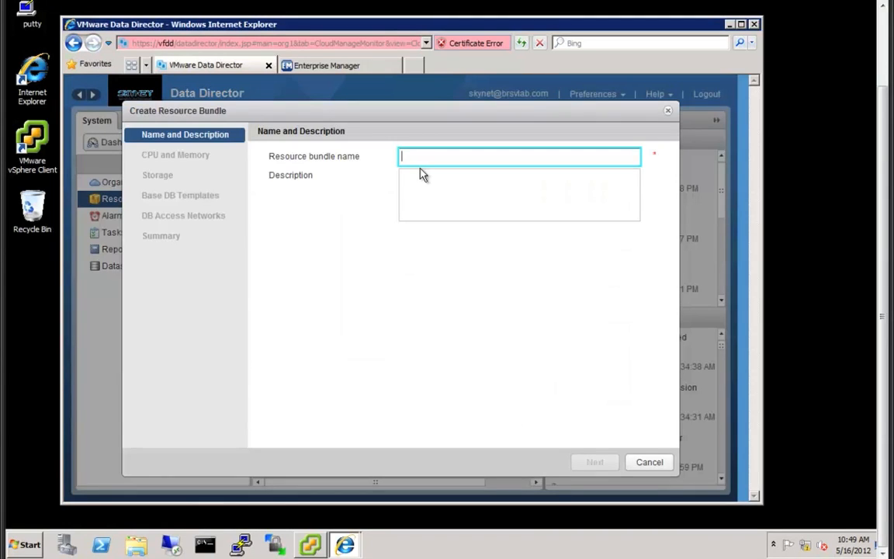
type("RB02")
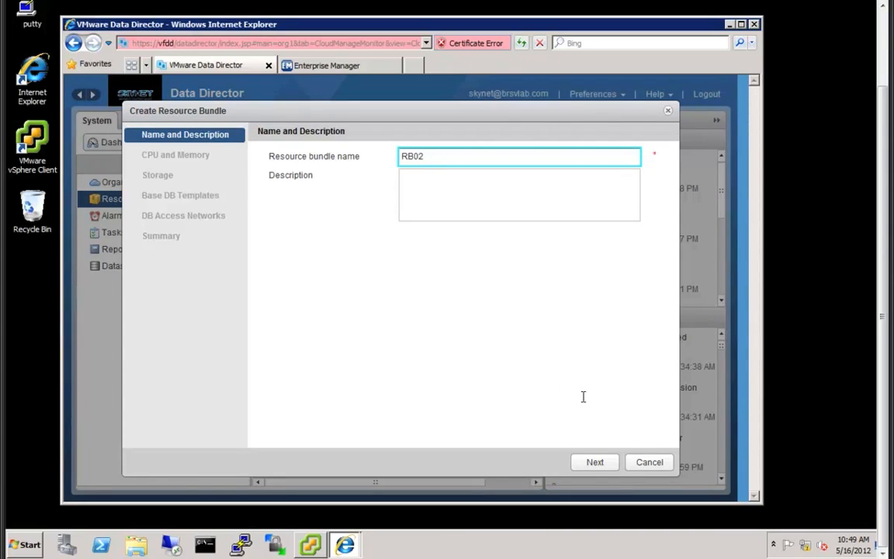
left_click(607, 465)
left_click(333, 228)
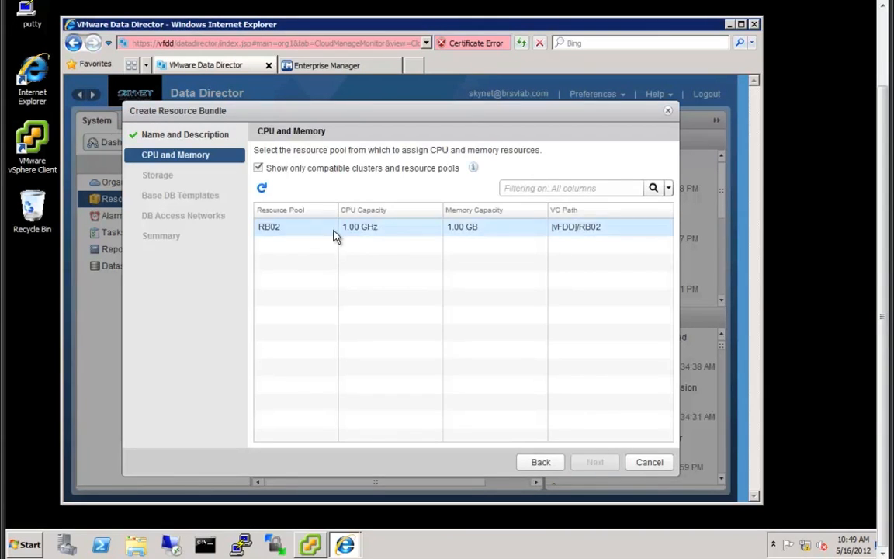
left_click(610, 463)
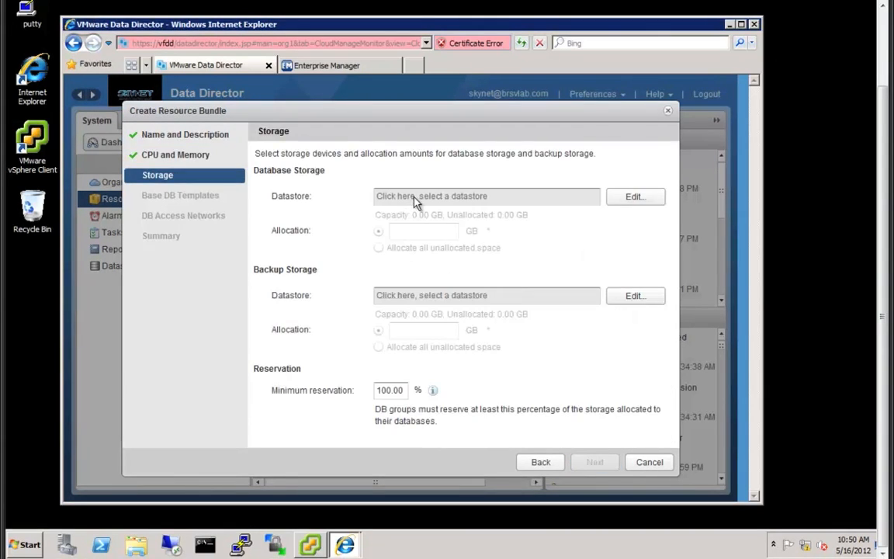
- Allocate 40 GB database storage on esx01-local and 50 GB backup on dd-04-backup
left_click(635, 198)
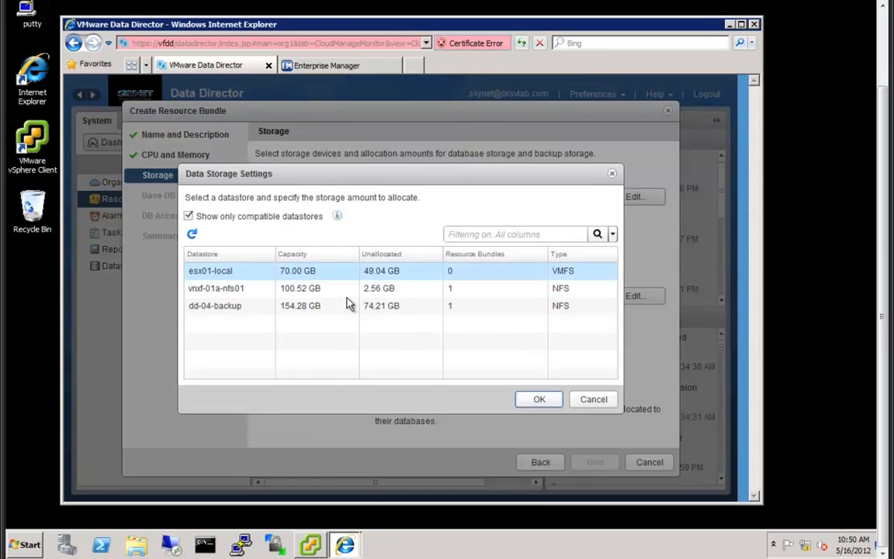
left_click(530, 399)
left_click(427, 230)
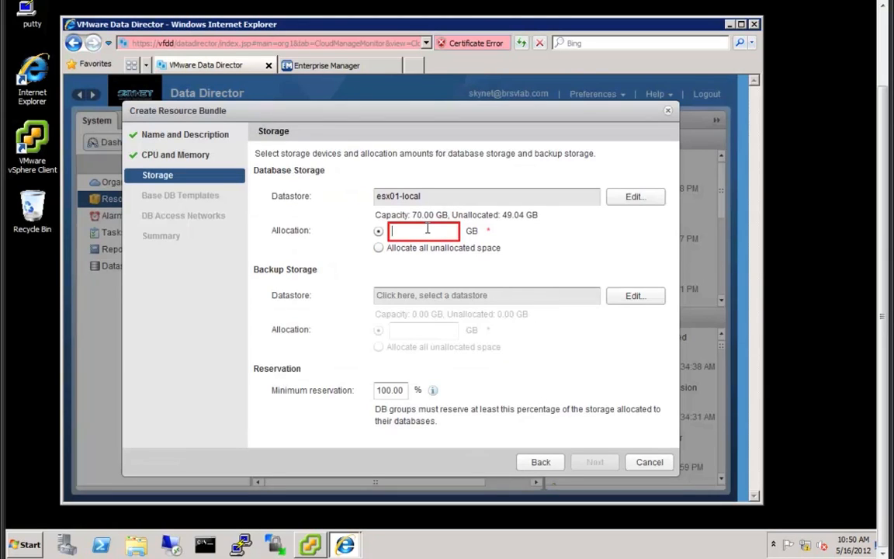
type("40")
left_click(635, 298)
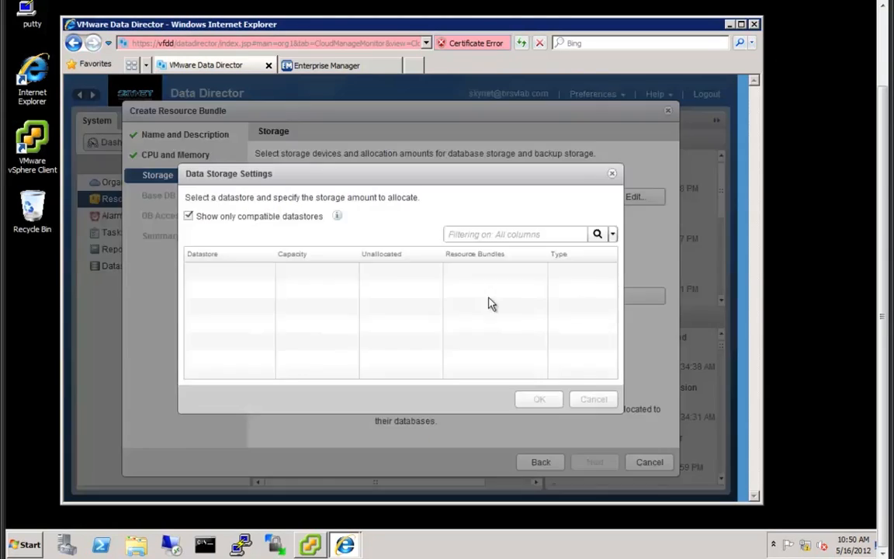
left_click(247, 311)
left_click(539, 399)
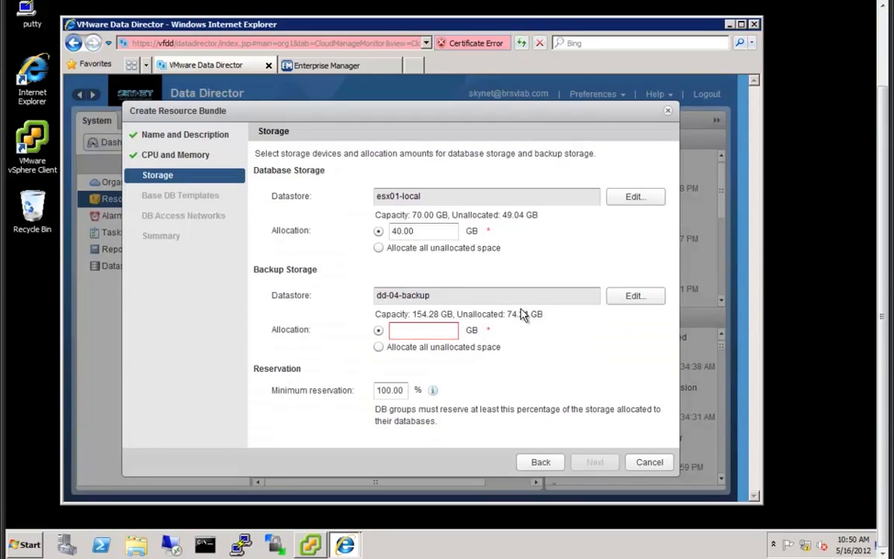
left_click(412, 332)
type("50")
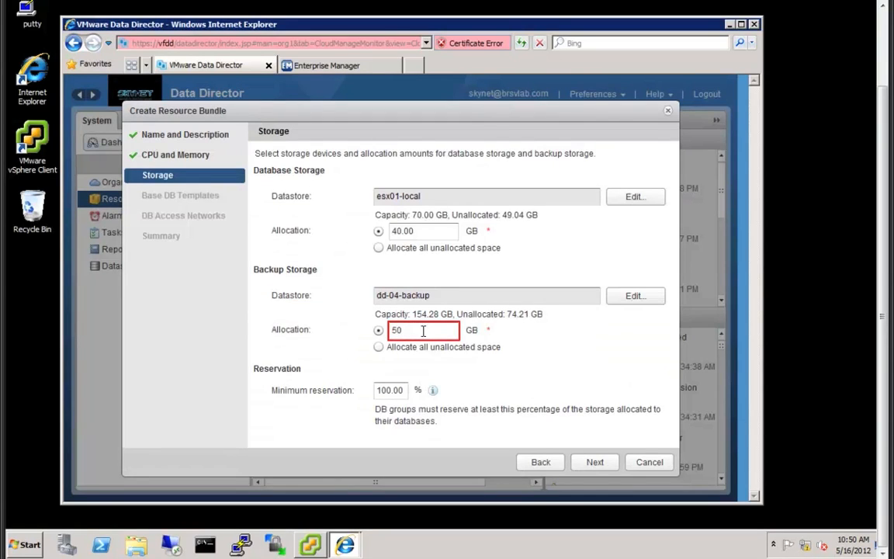
- Include the orcl11gr2-tmpl template and DB Access Network, then finish creating RB02
left_click(593, 465)
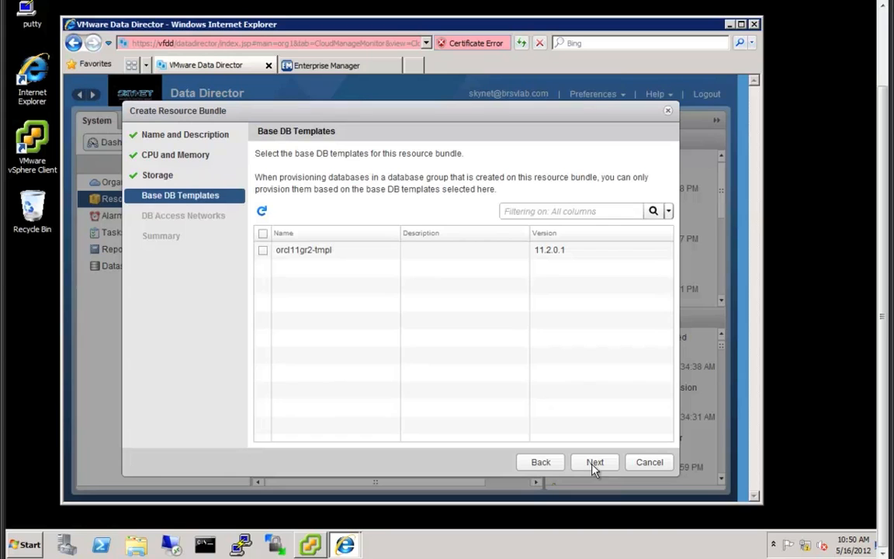
left_click(264, 250)
left_click(592, 464)
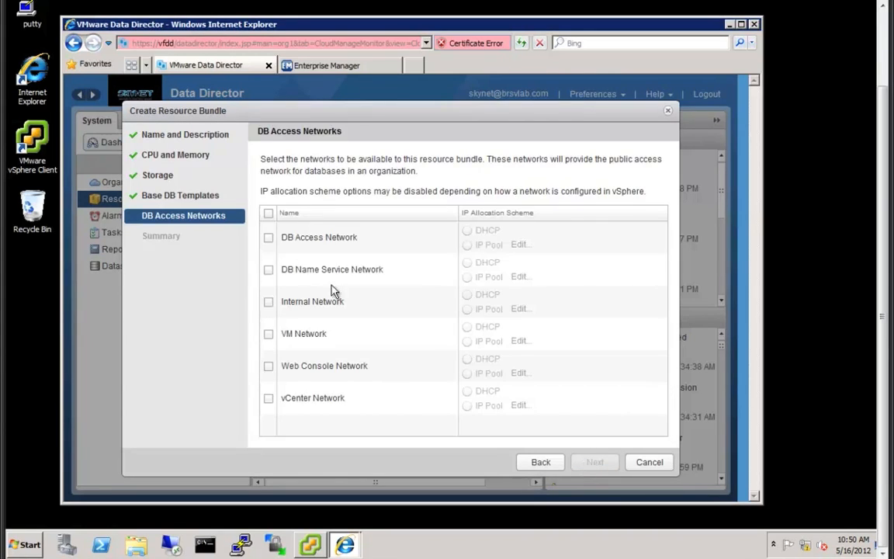
left_click(269, 237)
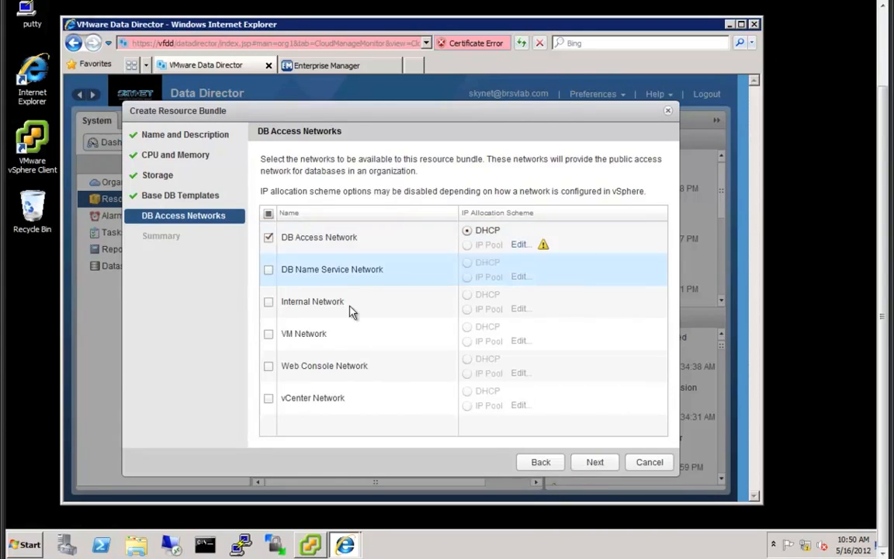
left_click(595, 463)
left_click(596, 463)
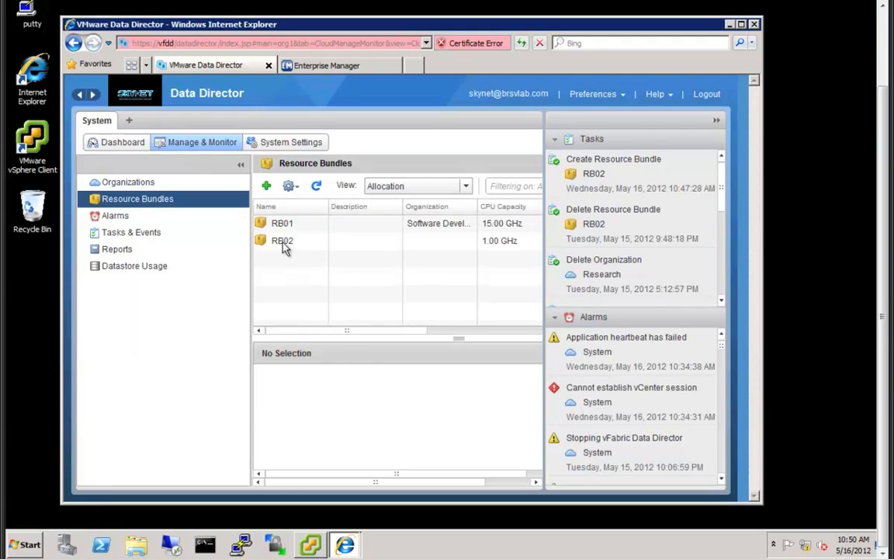
right_click(285, 247)
- Assign RB02 to Research and confirm Research's details list RB02 at 1.00 GHz
left_click(323, 332)
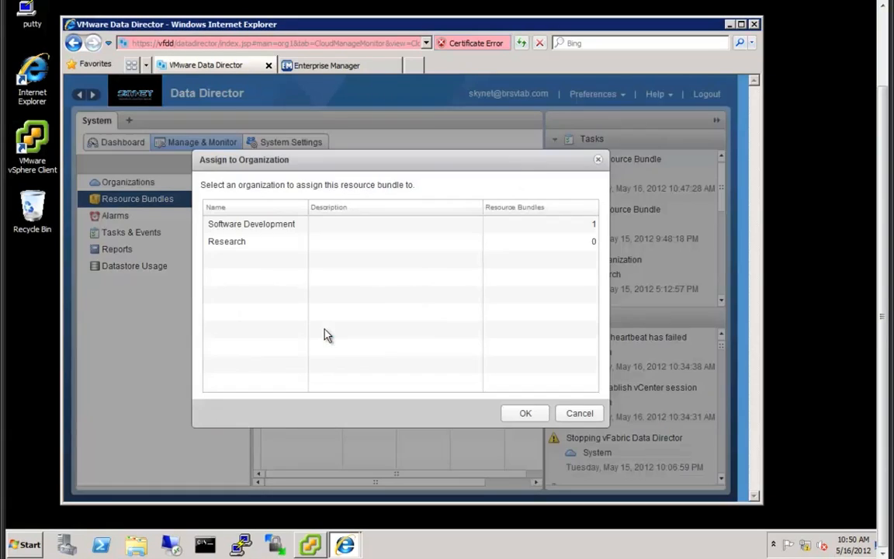
left_click(234, 243)
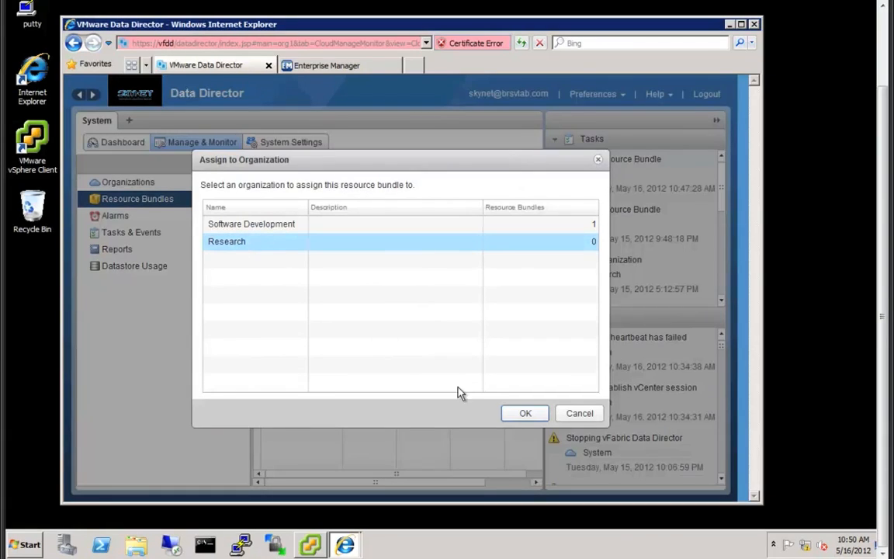
left_click(517, 414)
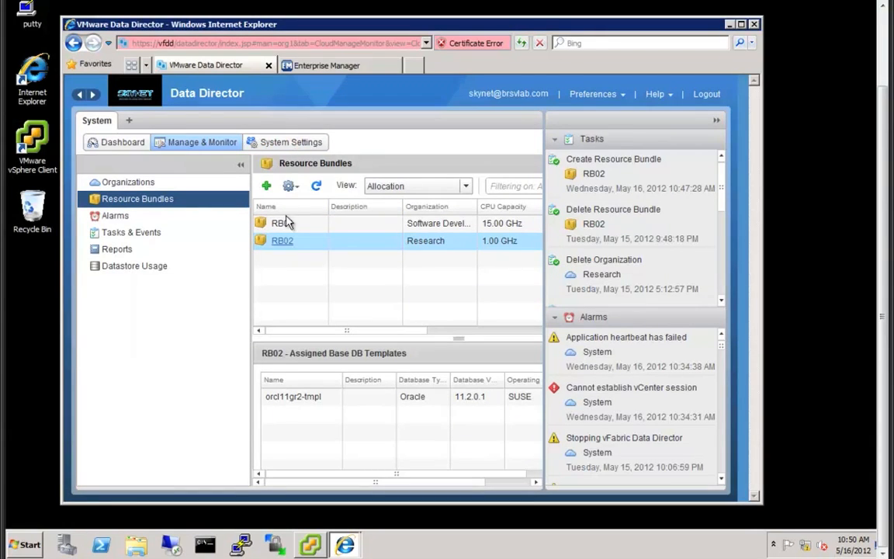
left_click(162, 186)
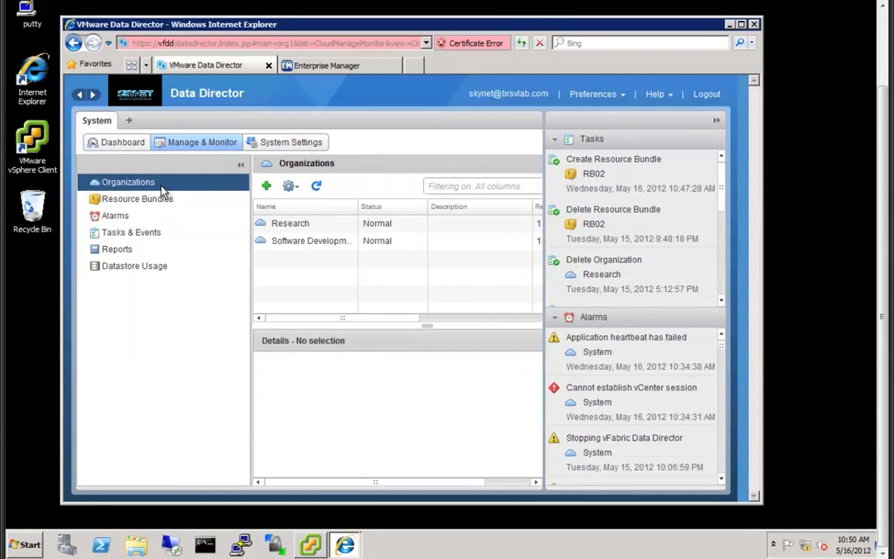
left_click(289, 224)
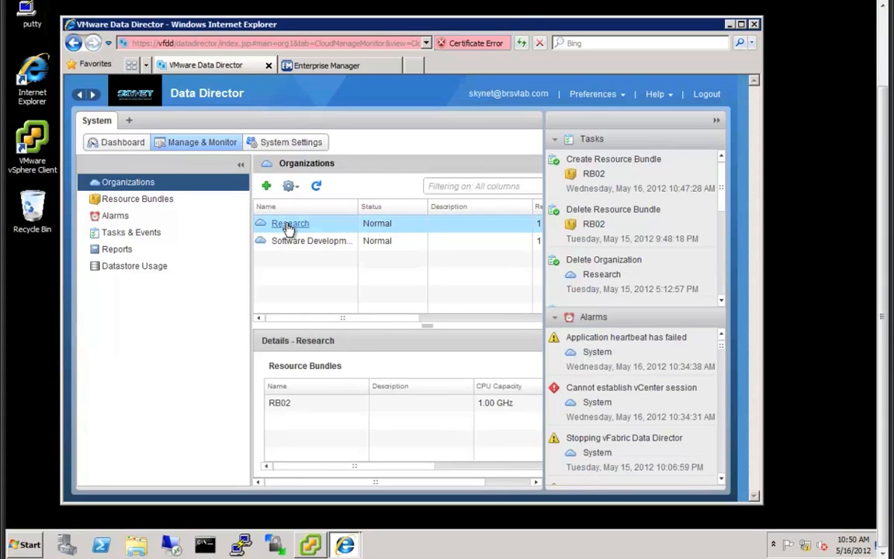
- Open the Research organization's workspace and show its Database Groups list
left_click(289, 224)
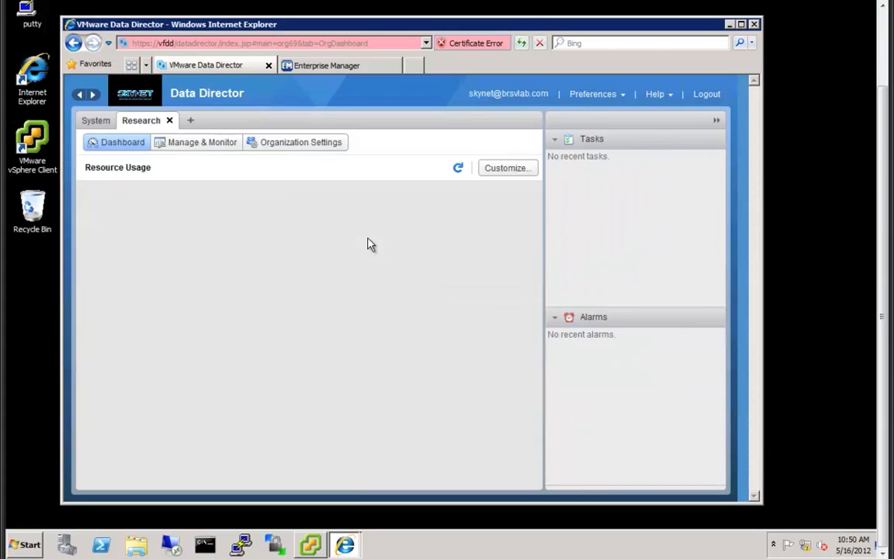
left_click(223, 142)
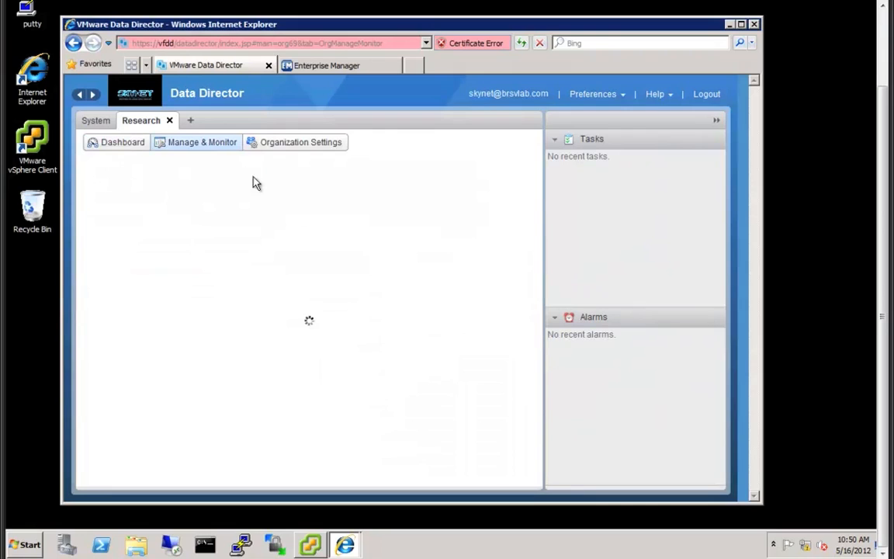
left_click(717, 120)
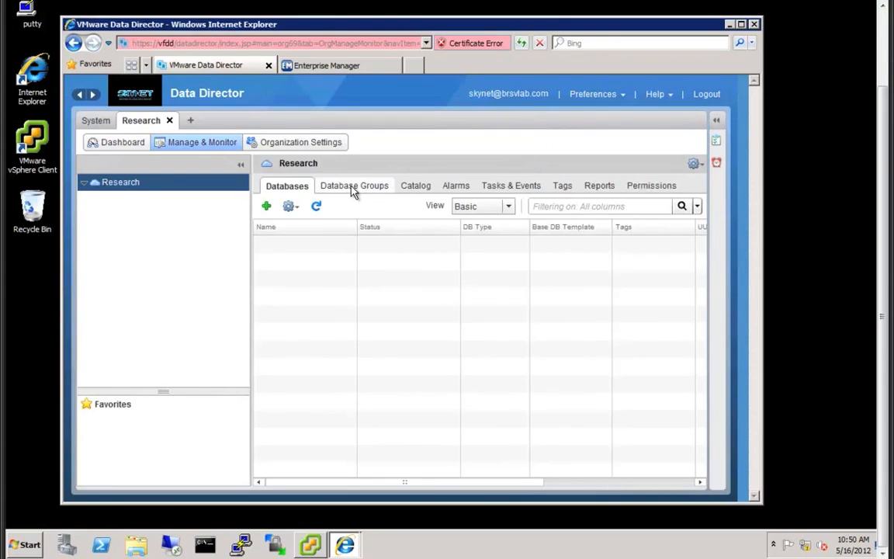
left_click(353, 189)
- Create DG02 on RB02 with 30 GB database and 40 GB backup storage
left_click(266, 206)
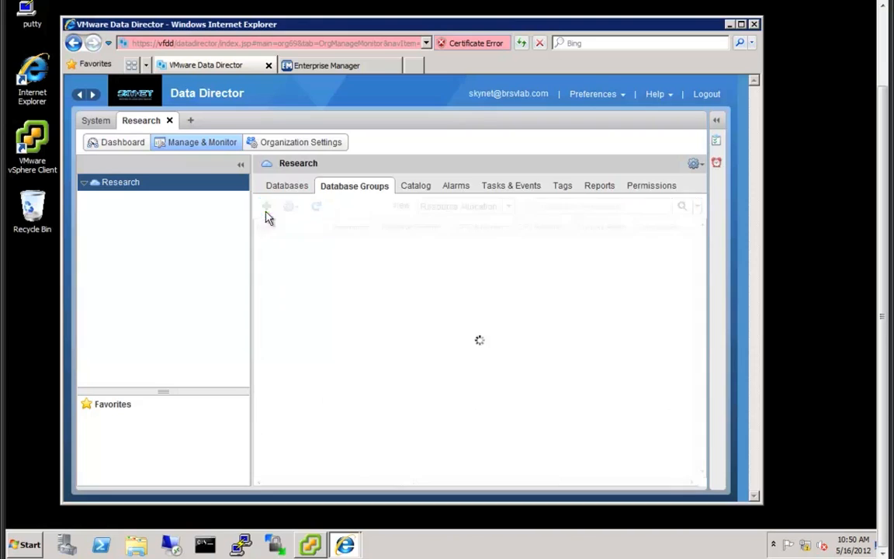
type("DG02")
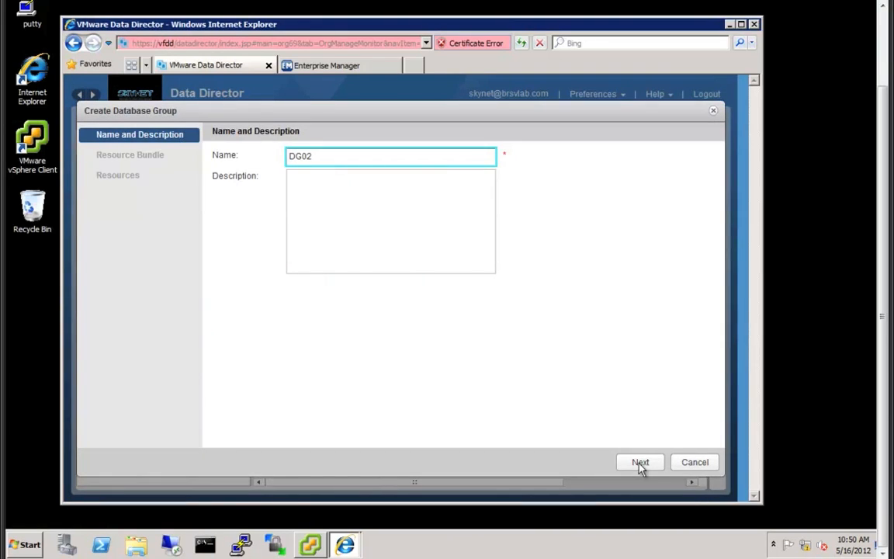
left_click(640, 462)
left_click(276, 194)
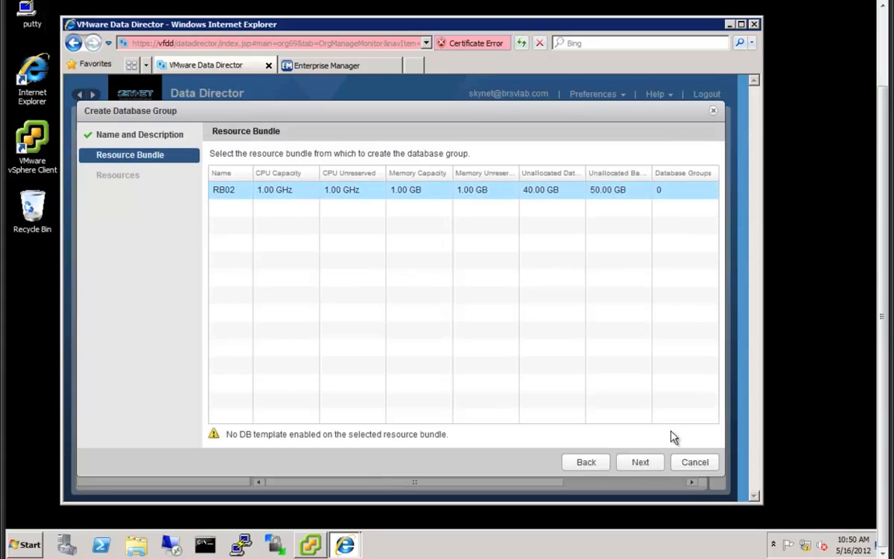
left_click(640, 462)
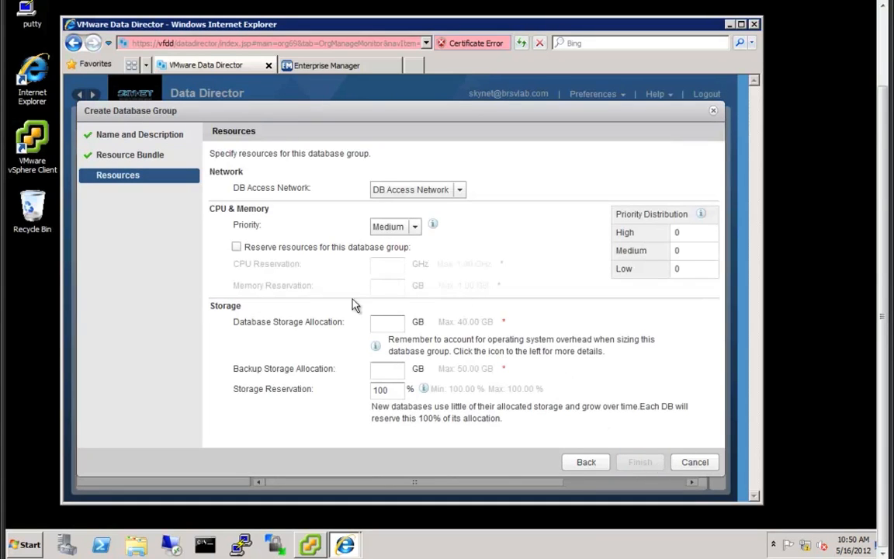
left_click(392, 325)
type("30")
left_click(391, 372)
type("40")
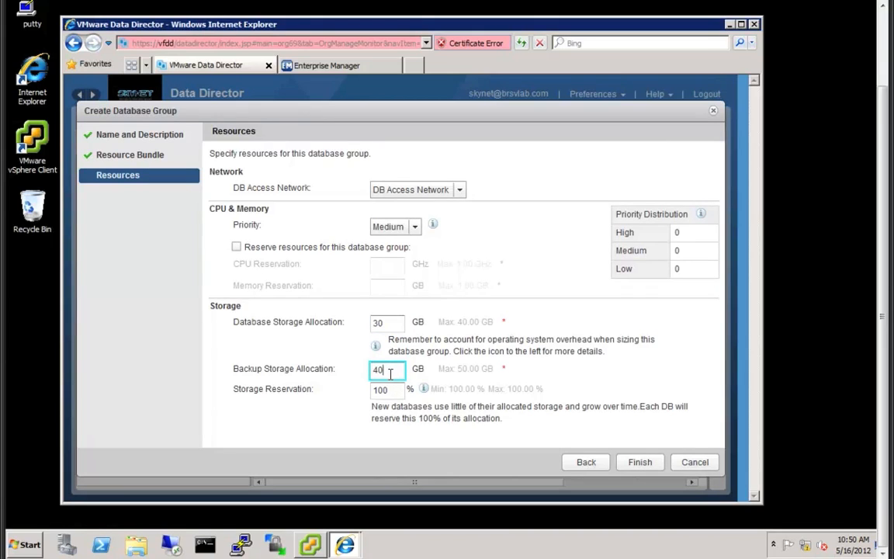
left_click(629, 466)
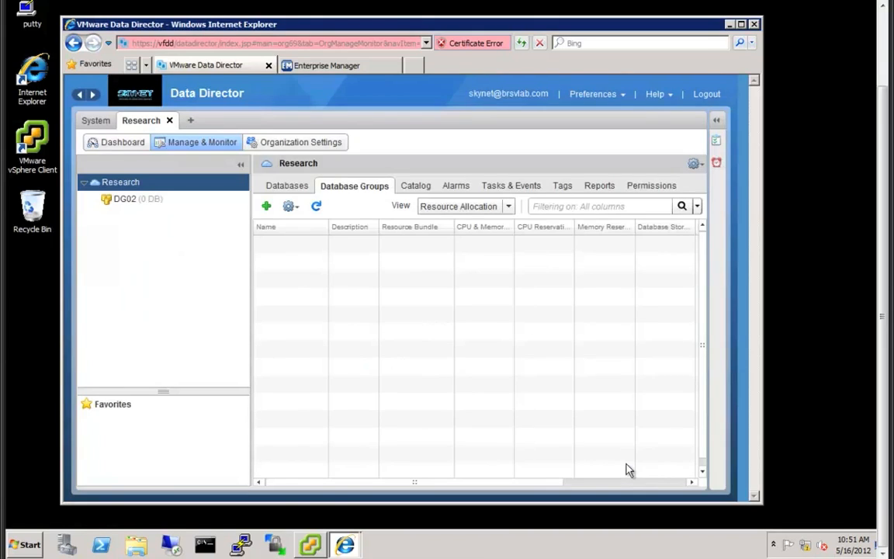
- Review orcl11gr2-tmpl in RB02's base DB templates, then return to the System organizations list
left_click(716, 120)
left_click(317, 148)
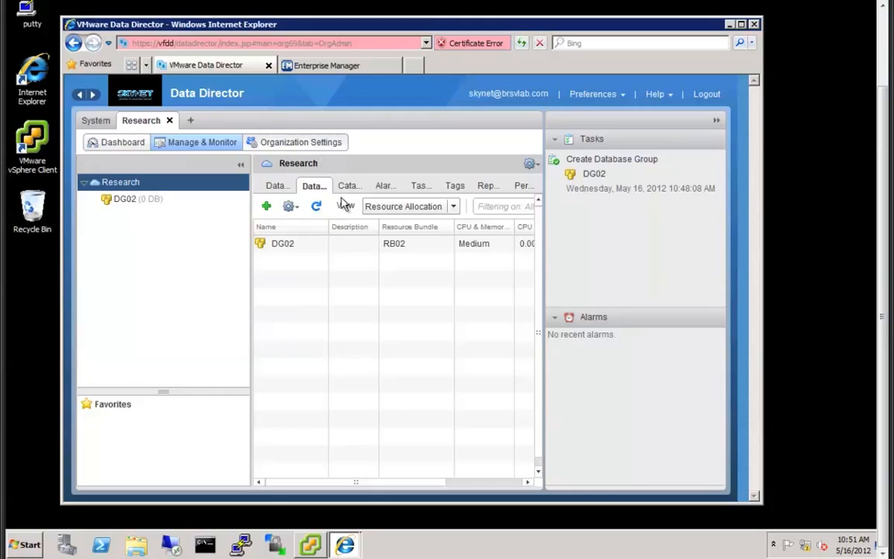
right_click(290, 226)
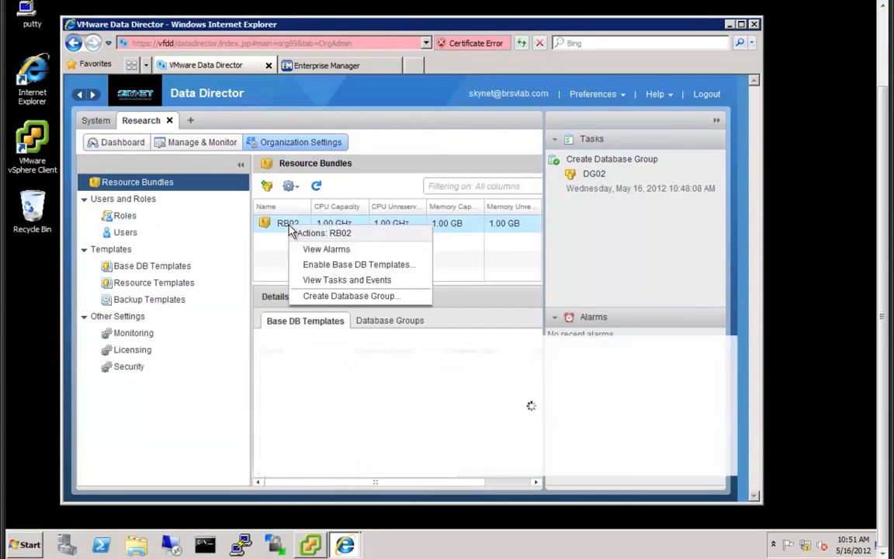
left_click(324, 265)
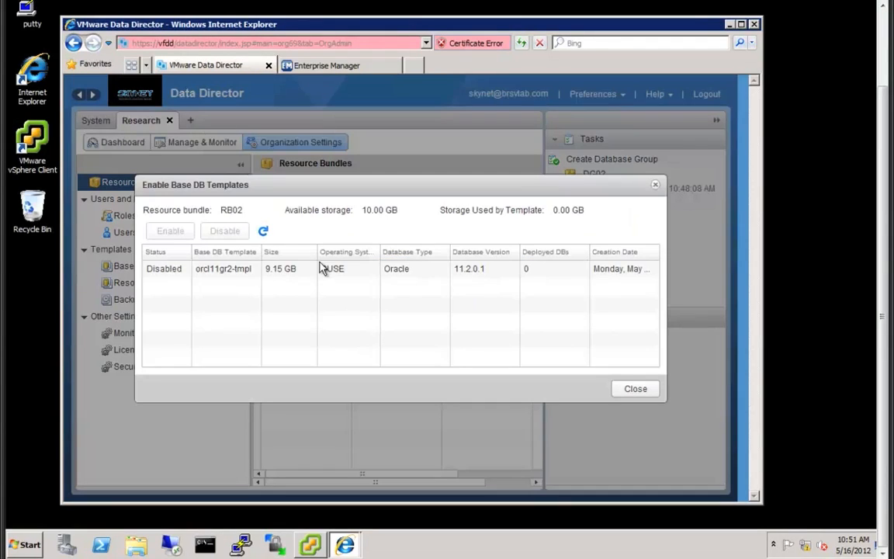
left_click(220, 271)
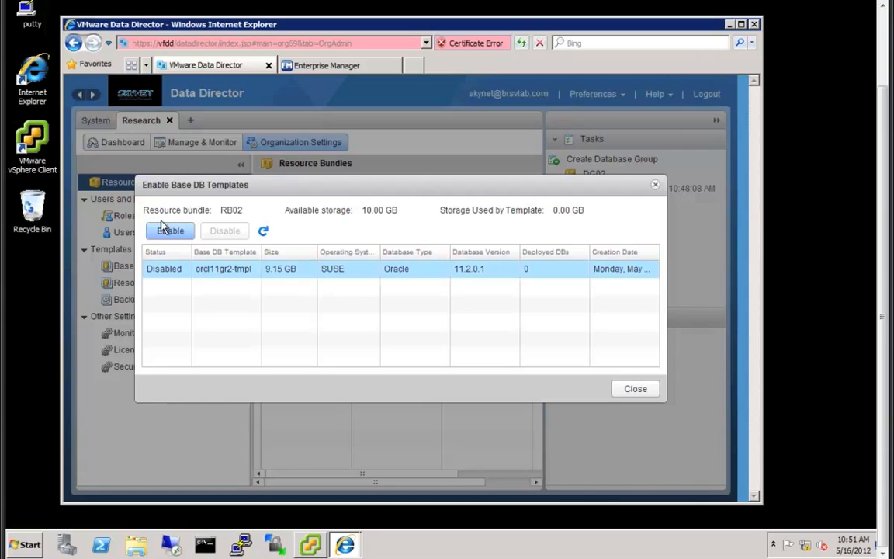
left_click(637, 393)
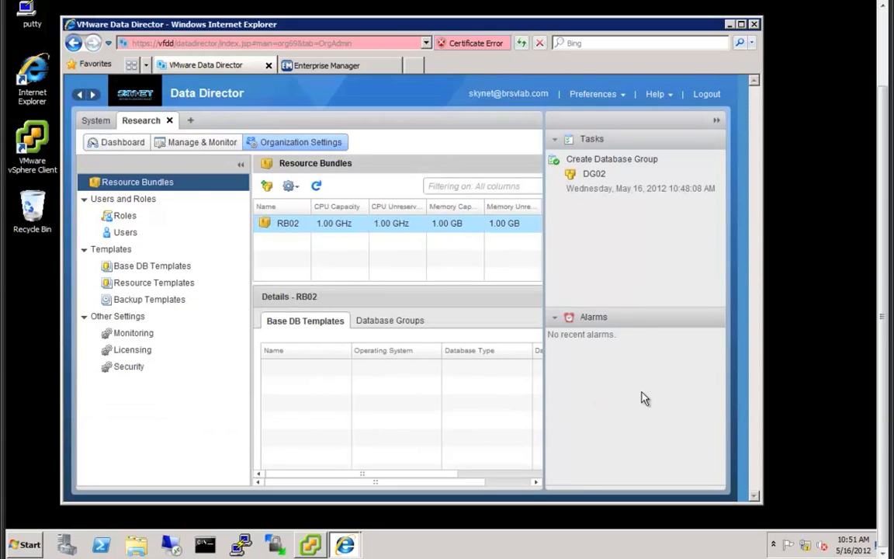
left_click(100, 122)
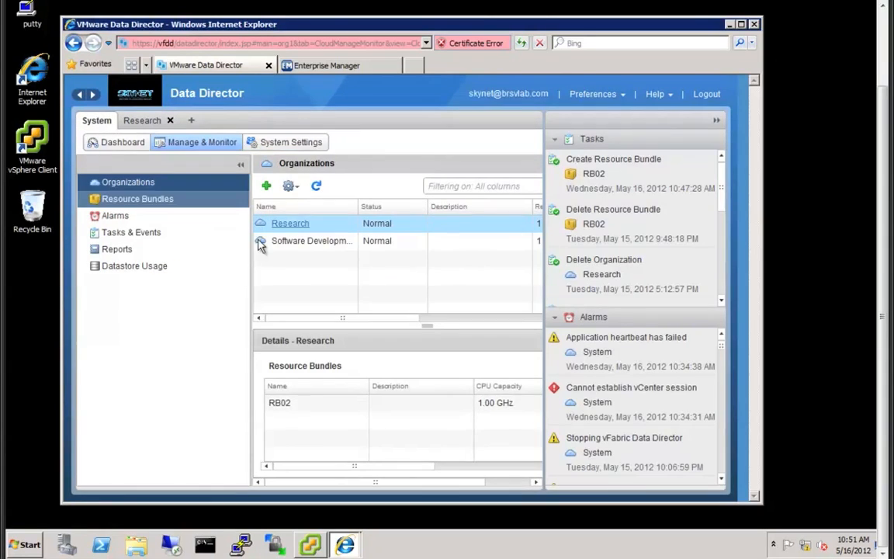
- Open Software Development, confirm orcl11gr2-tmpl is Enabled on RB01, then view DG01's databases
left_click(295, 242)
left_click(295, 243)
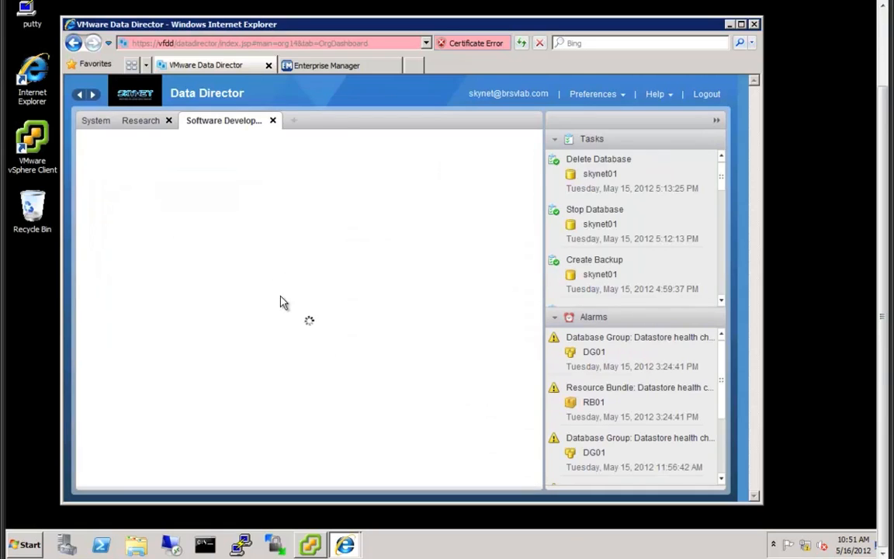
left_click(303, 143)
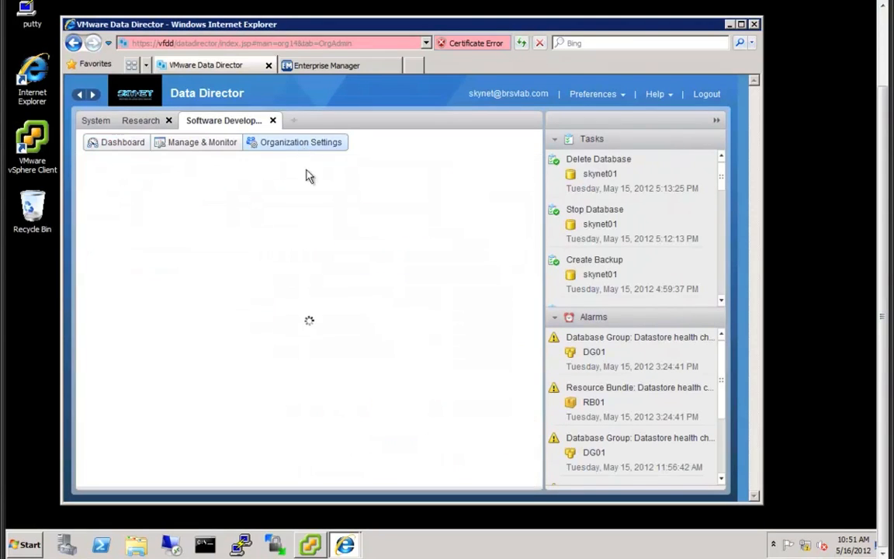
right_click(281, 231)
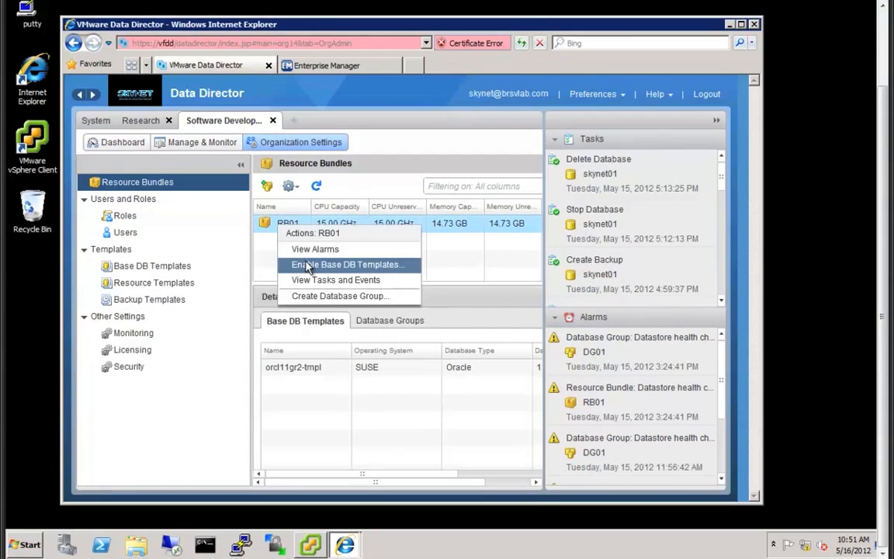
left_click(304, 264)
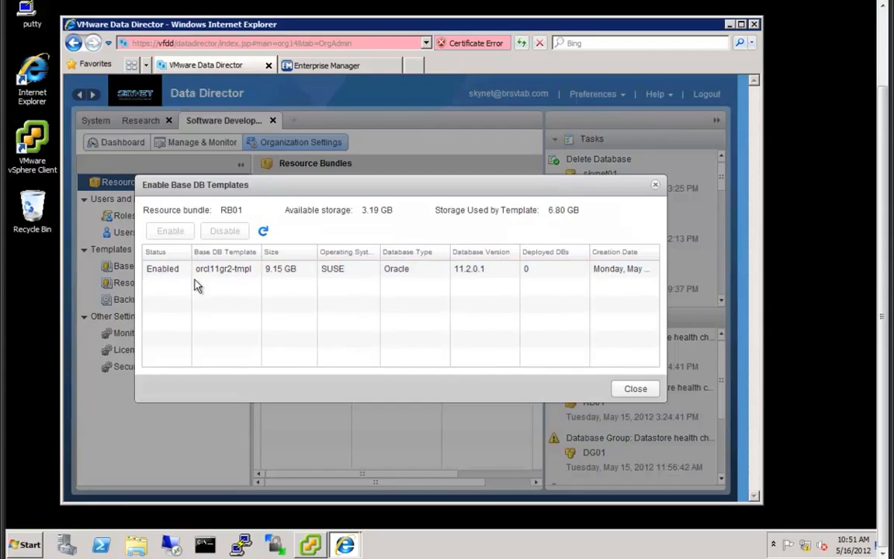
left_click(635, 389)
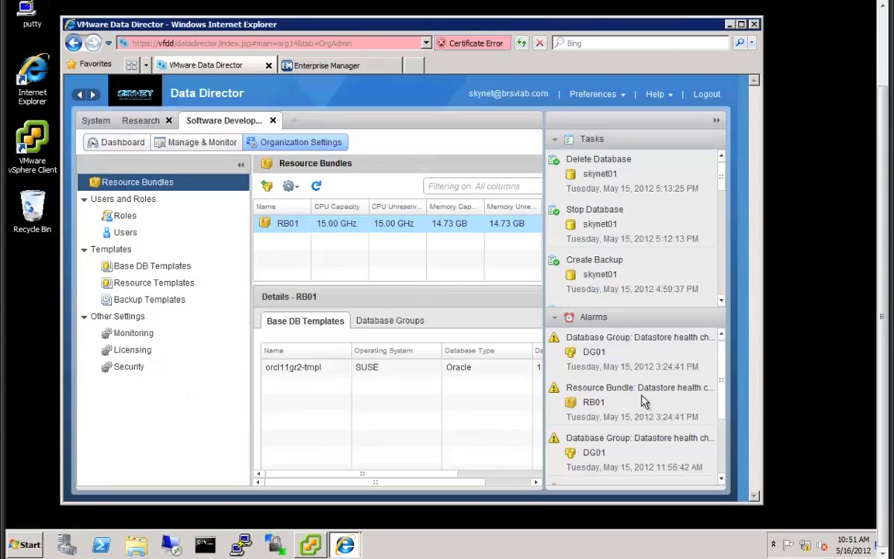
left_click(200, 143)
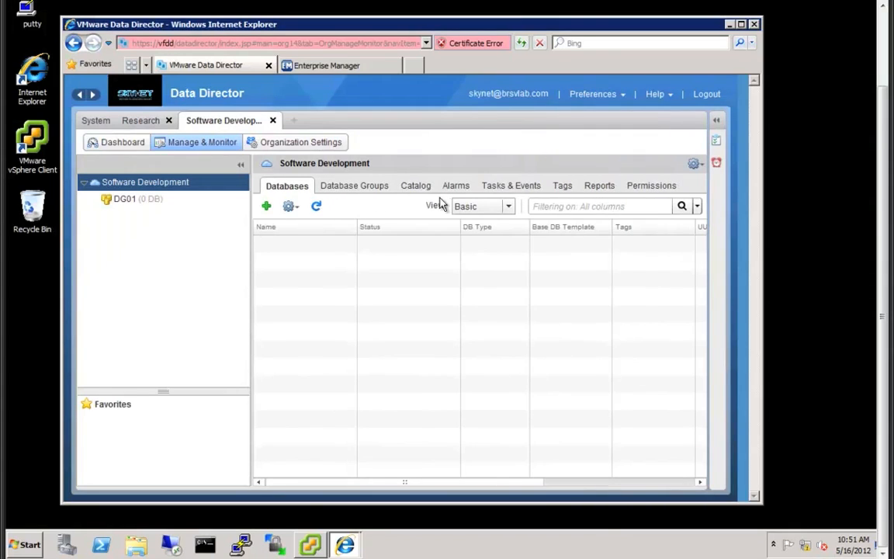
- Start a new empty database named skynet01 with the Medium resource template
left_click(265, 206)
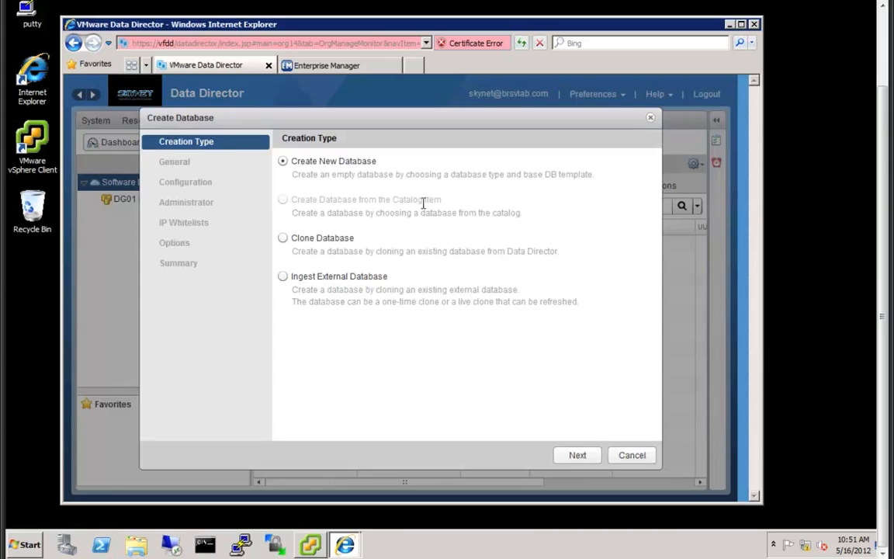
left_click(580, 458)
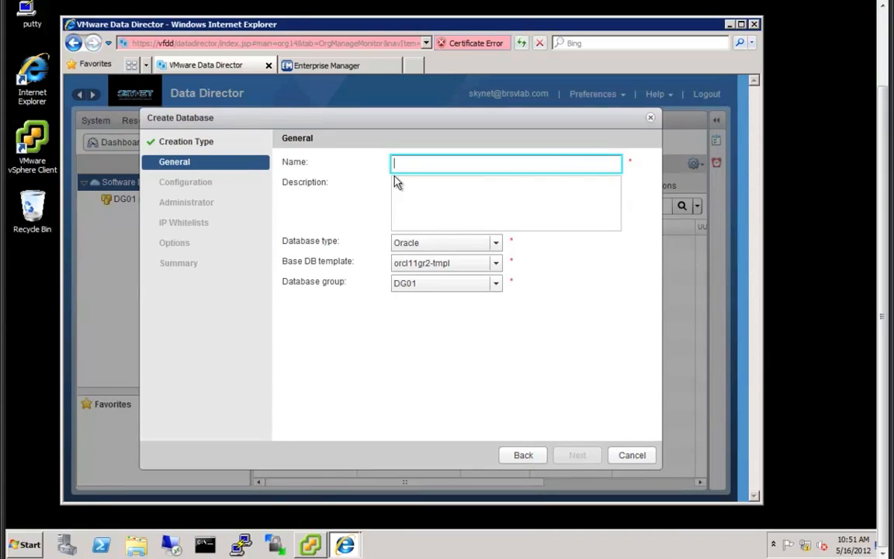
type("skynet02")
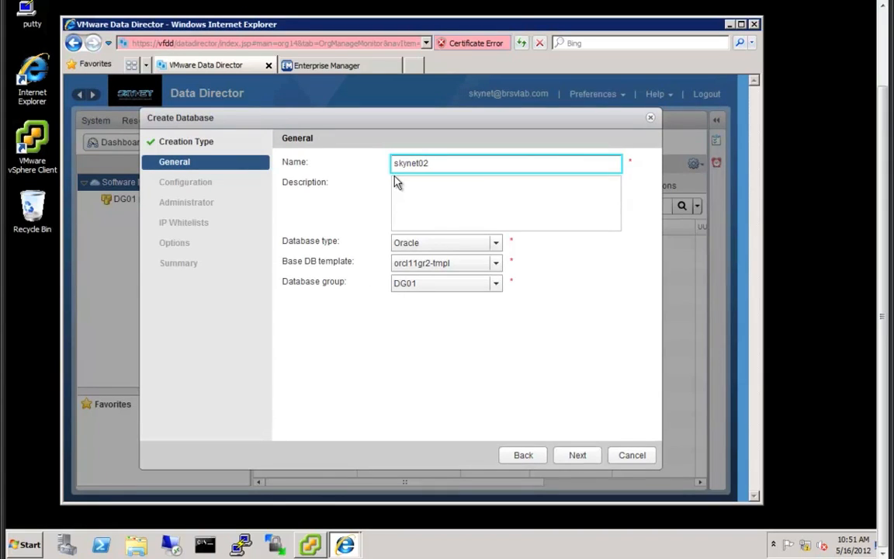
key("BackSpace")
type("1")
left_click(578, 457)
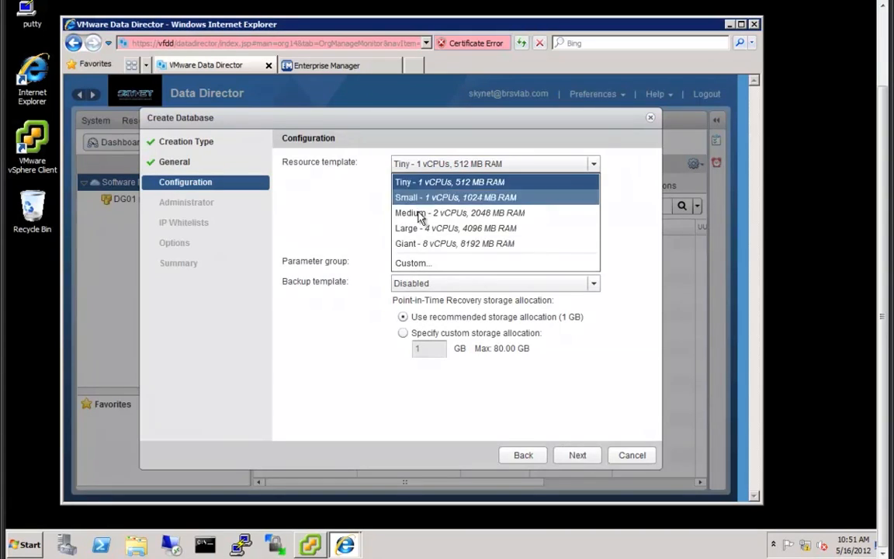
left_click(400, 212)
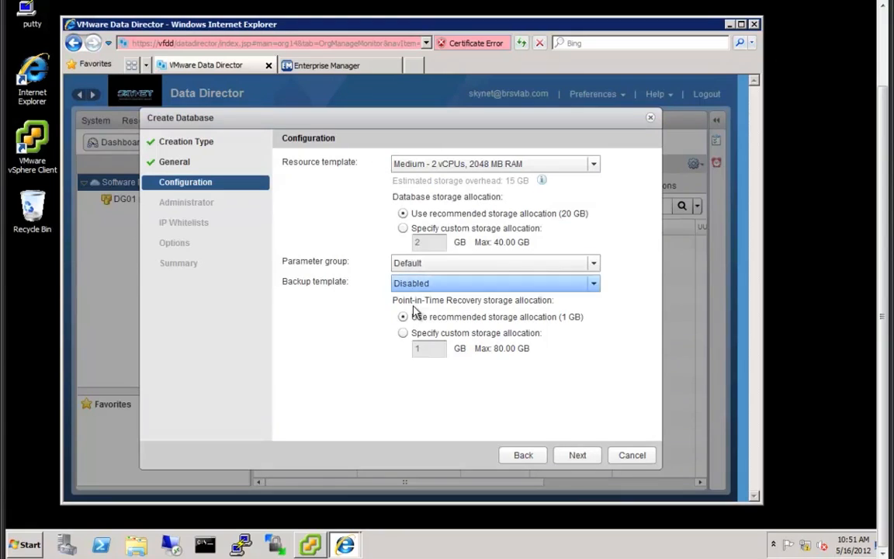
left_click(570, 456)
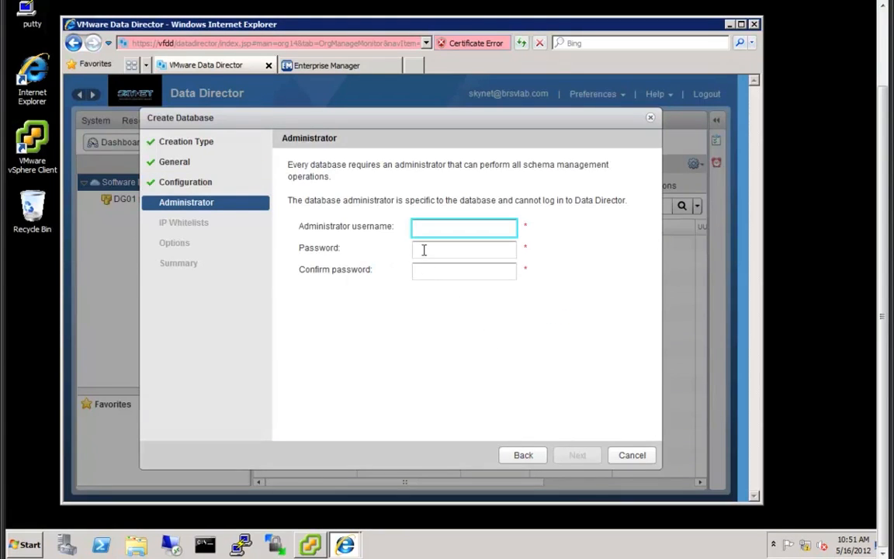
- Set administrator dba01 with a password, allow all connections, create skynet01, and minimize the browser
type("dba01")
key("Tab")
type("******")
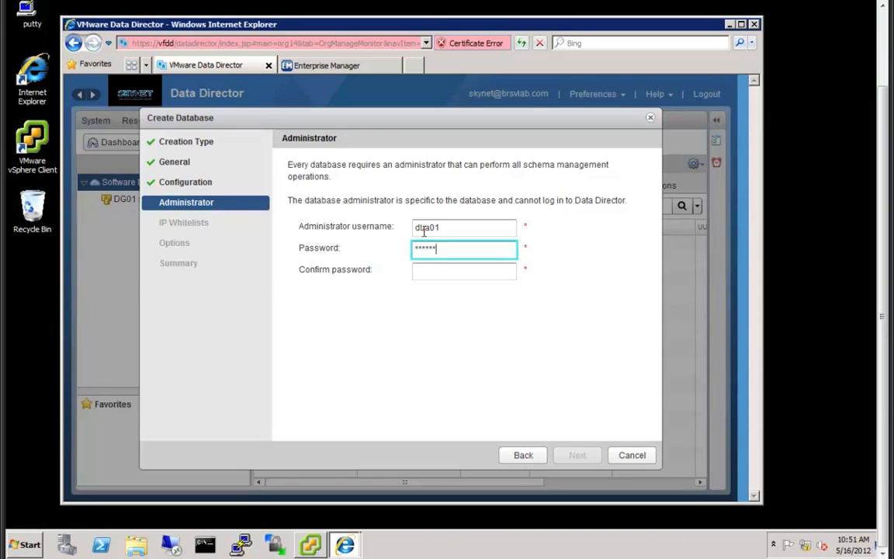
type("**")
key("Tab")
type("********")
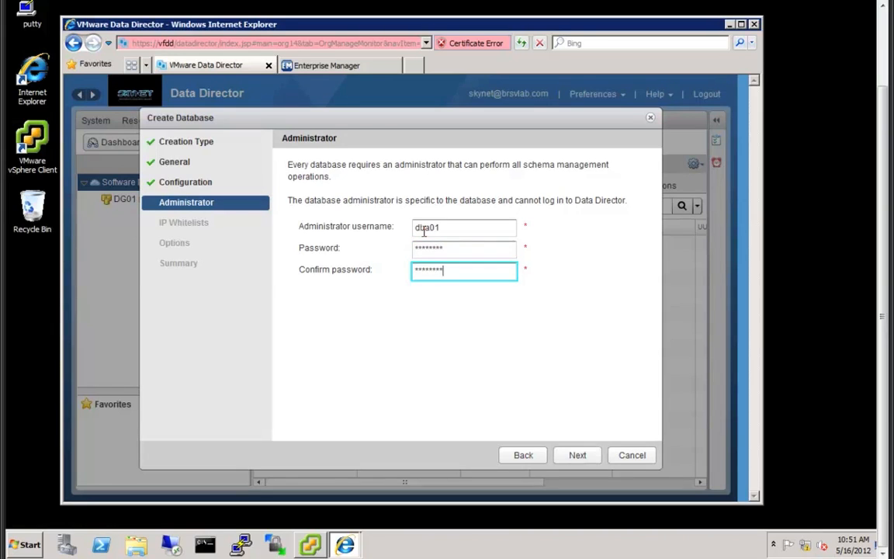
key("Tab")
left_click(579, 455)
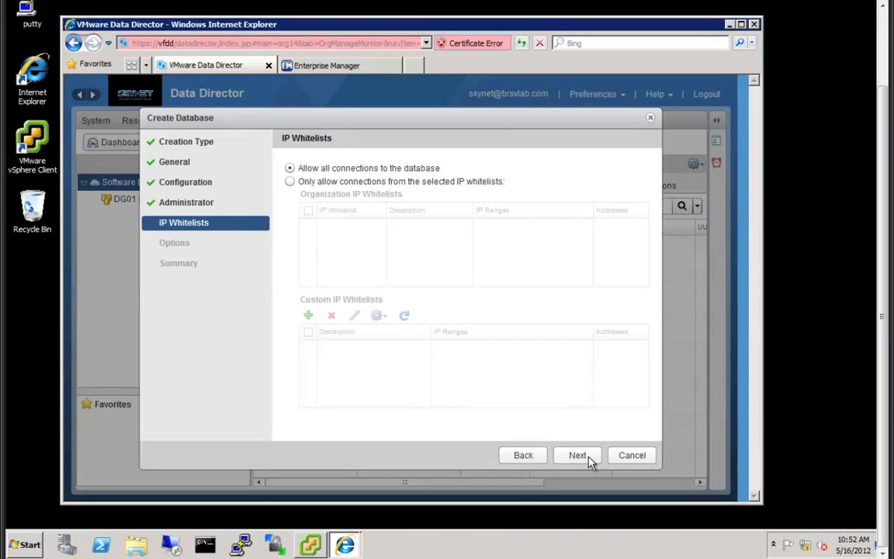
left_click(588, 458)
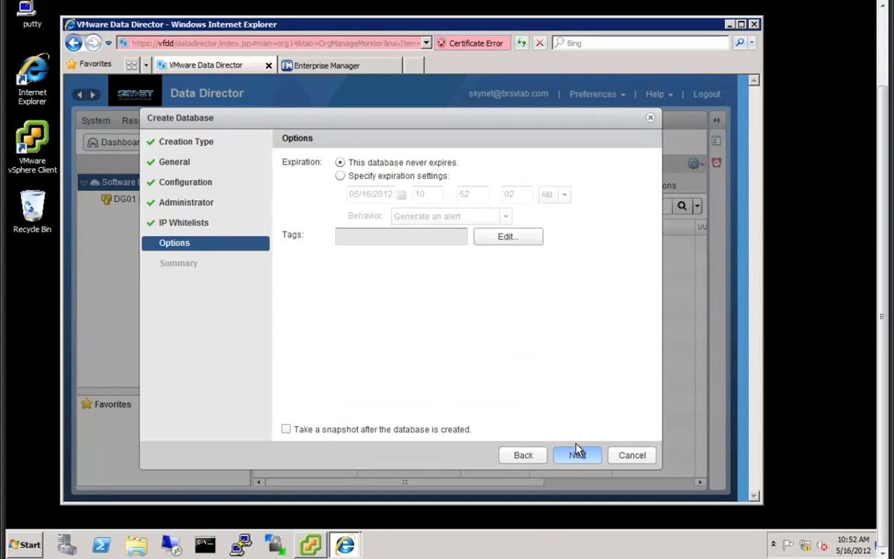
left_click(579, 454)
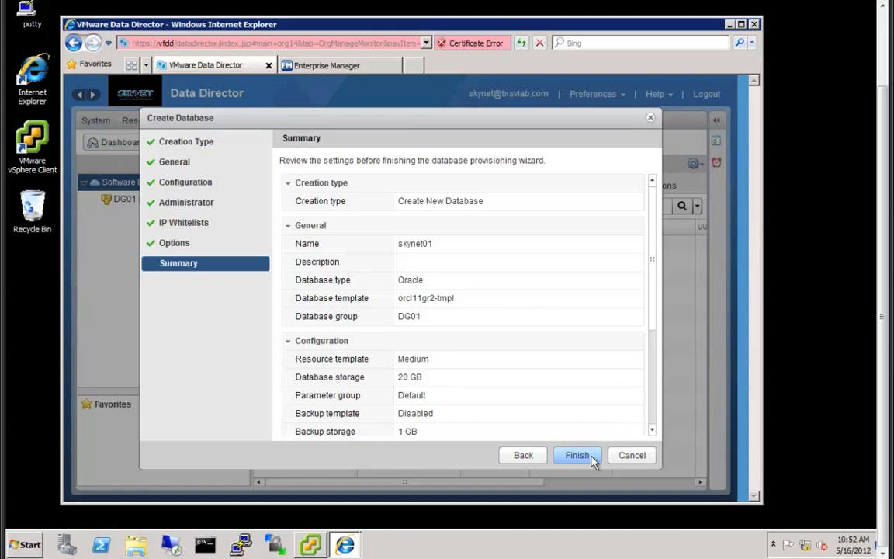
left_click(578, 456)
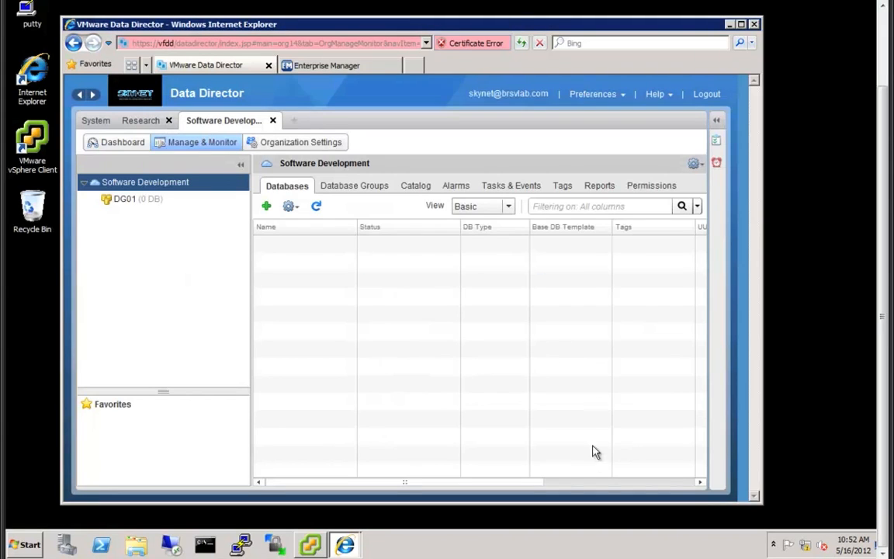
left_click(716, 122)
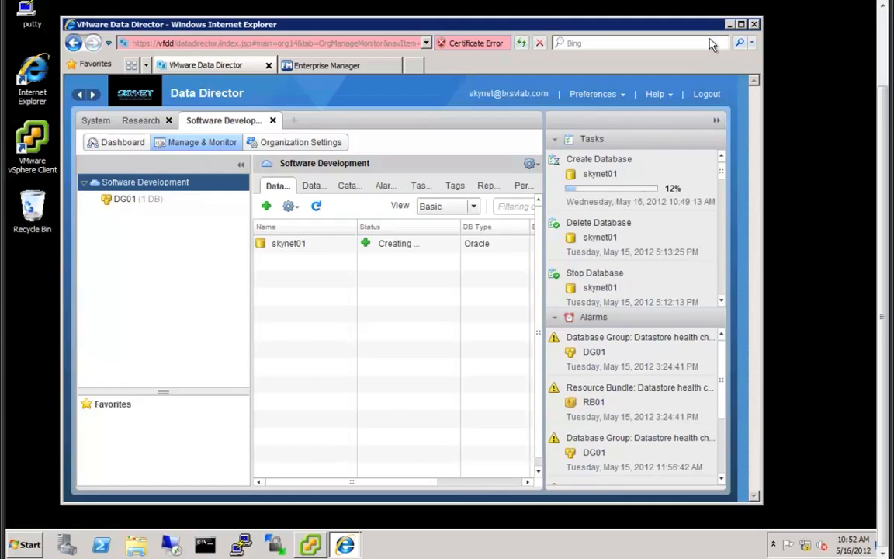
left_click(730, 24)
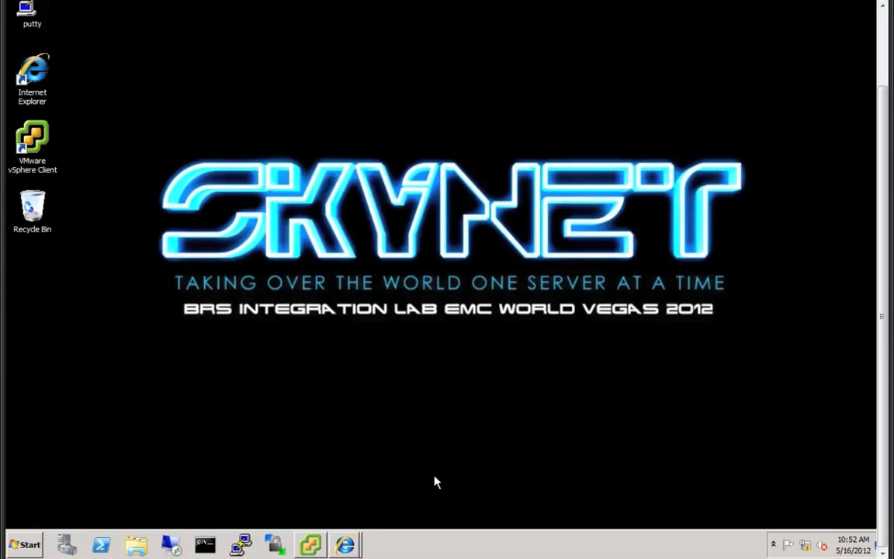
- Connect to the saved oracle session in PuTTY and log in as root
left_click(240, 543)
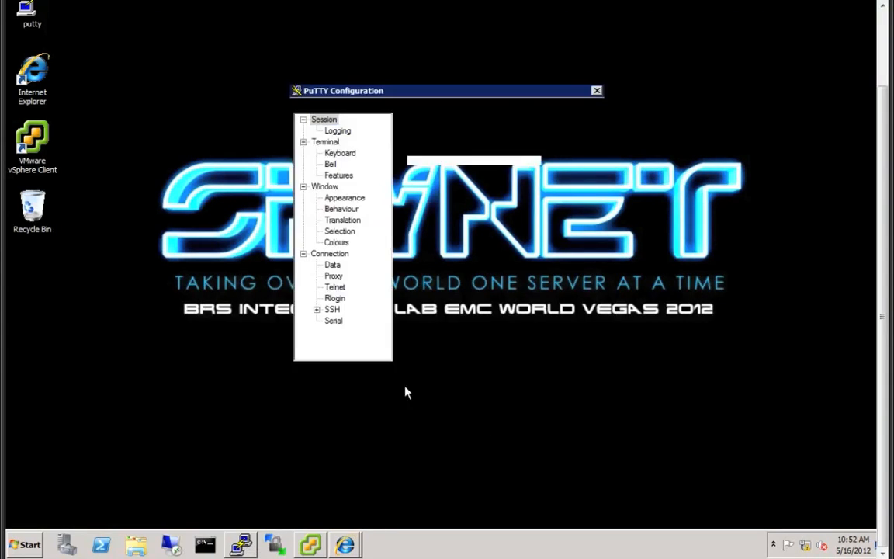
double_click(453, 256)
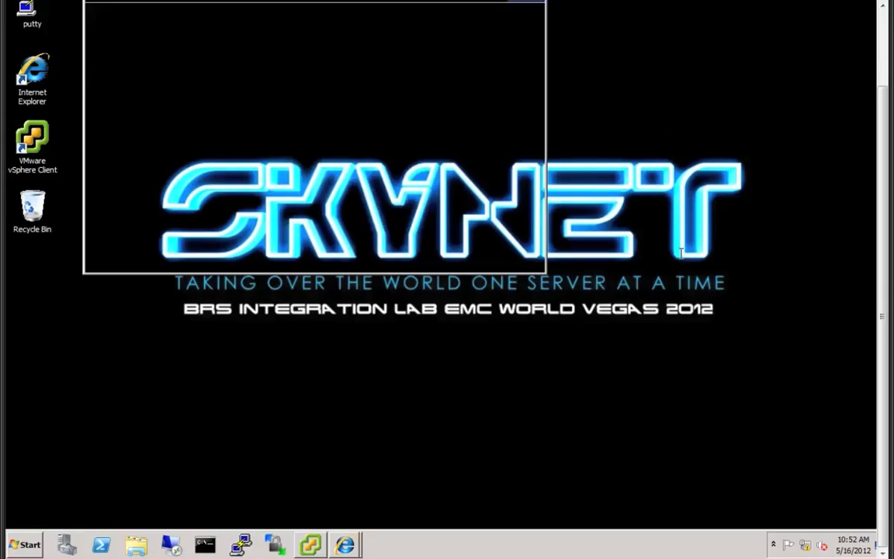
left_click_drag(889, 273, 888, 226)
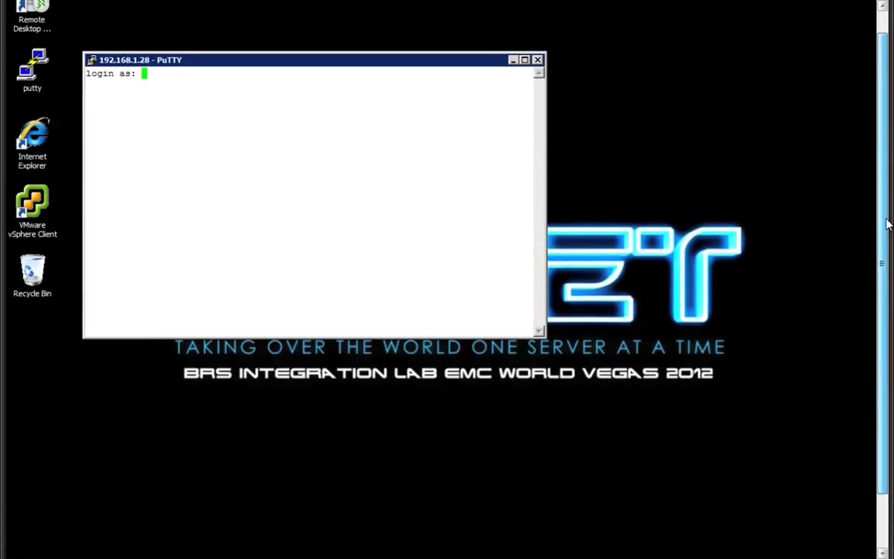
left_click_drag(496, 179, 532, 231)
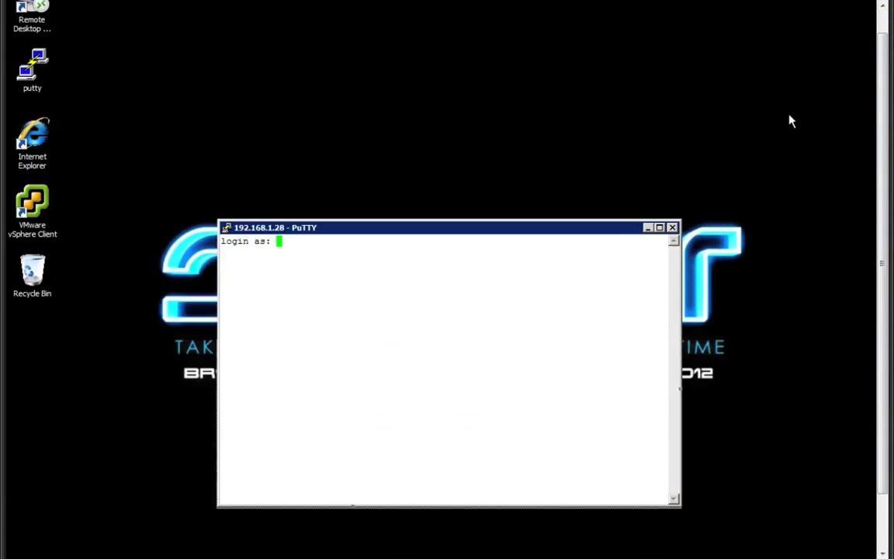
left_click_drag(885, 114, 886, 154)
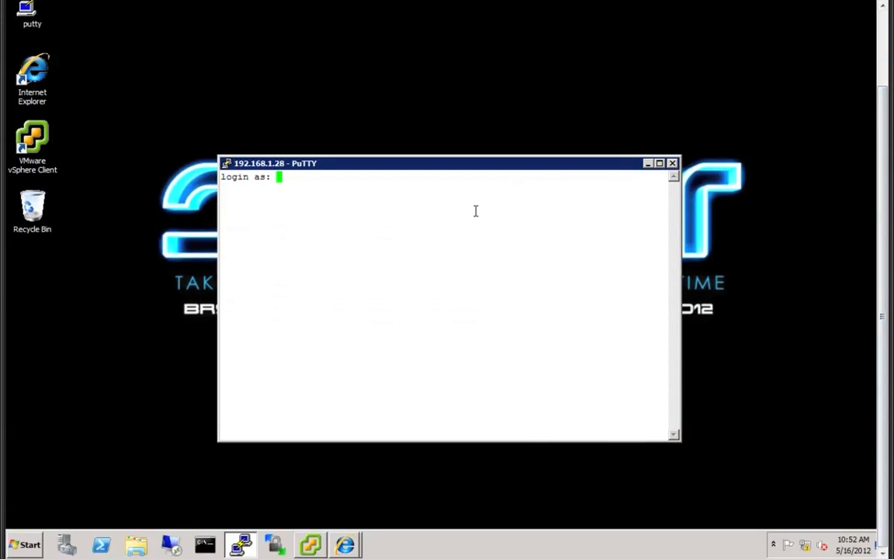
type("root")
key("Return")
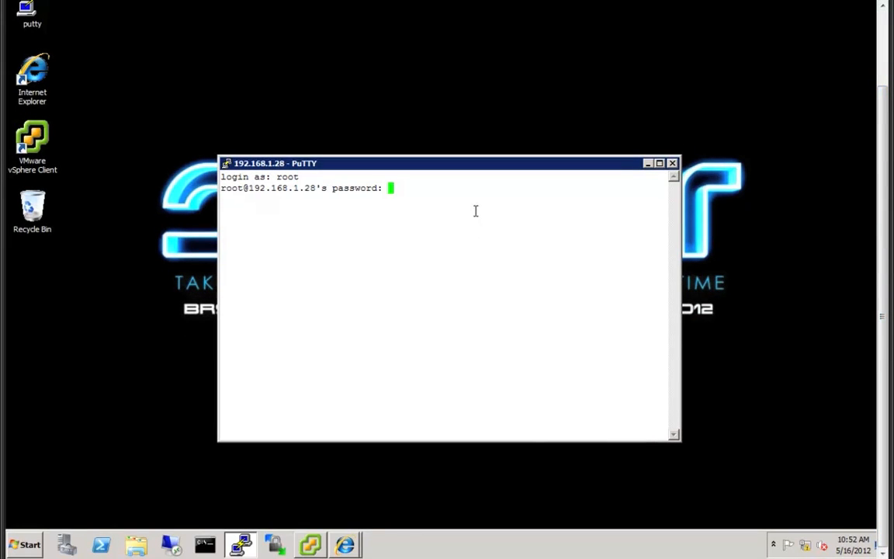
key("Return")
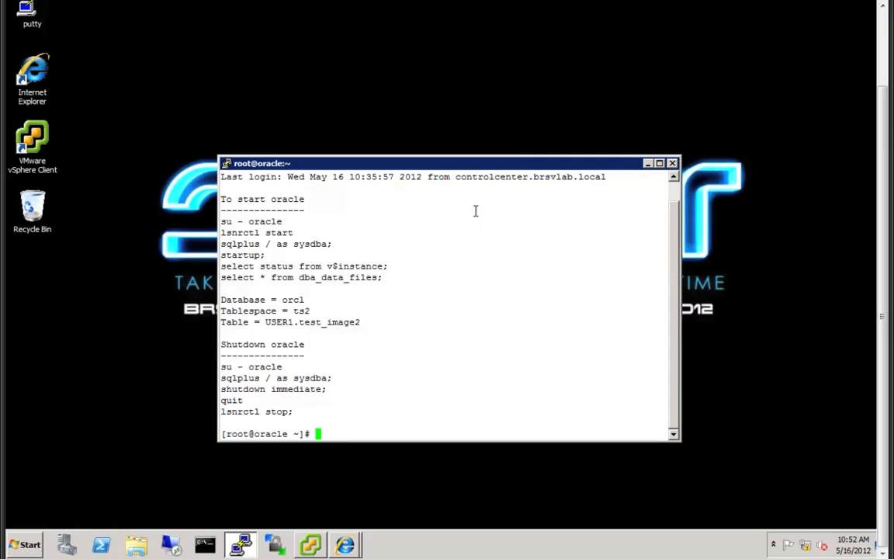
- Run mount to confirm dd-04's NFS share at /home/oracle/rman-orabackup
type("mount")
key("Return")
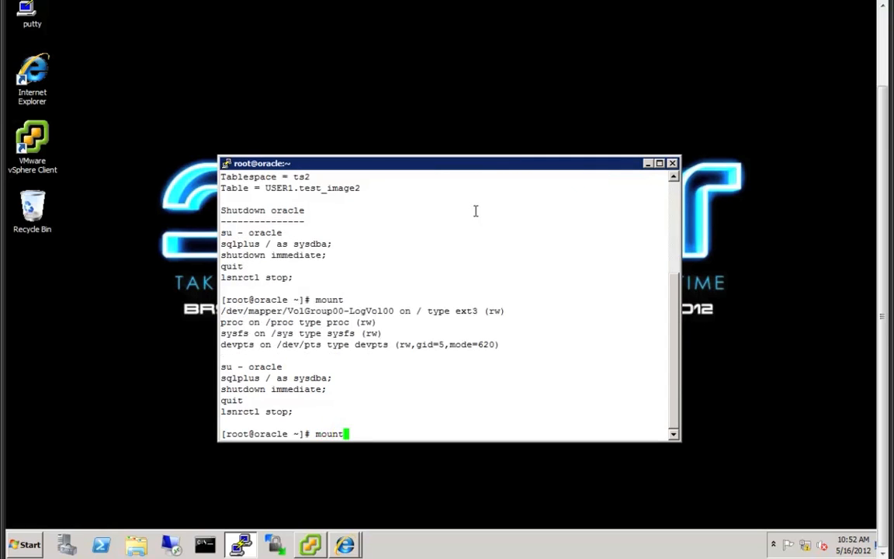
left_click_drag(223, 412, 455, 423)
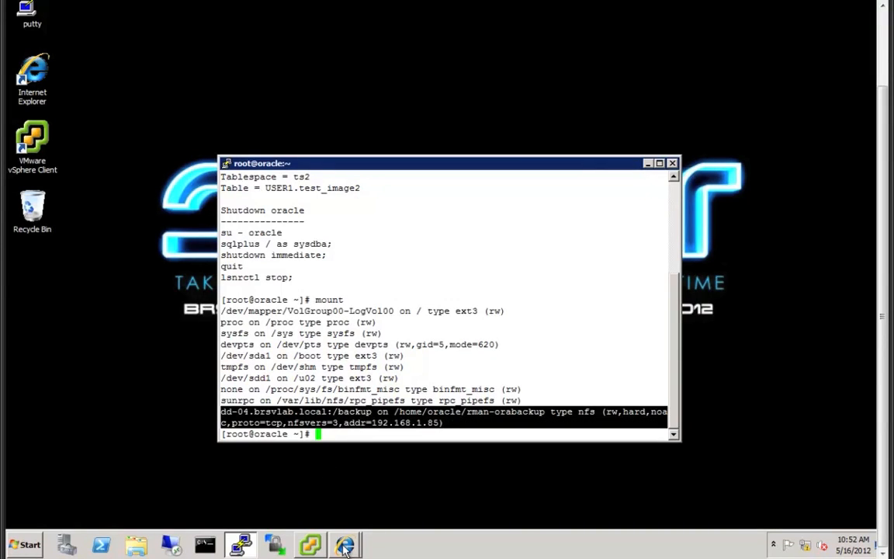
mouse_move(346, 547)
left_click(336, 512)
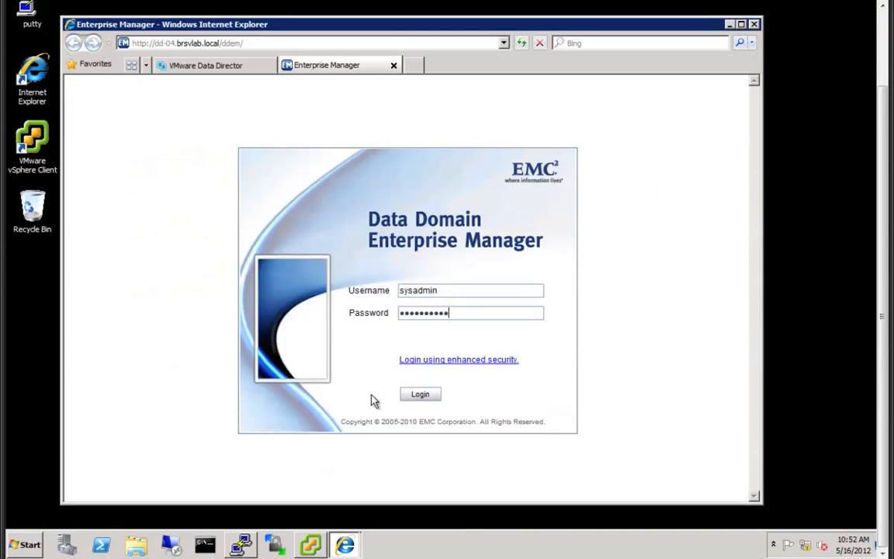
- Sign in and check dd-04's /data/col1/backup NFS export and 117.0 MiB file-system usage
left_click(421, 395)
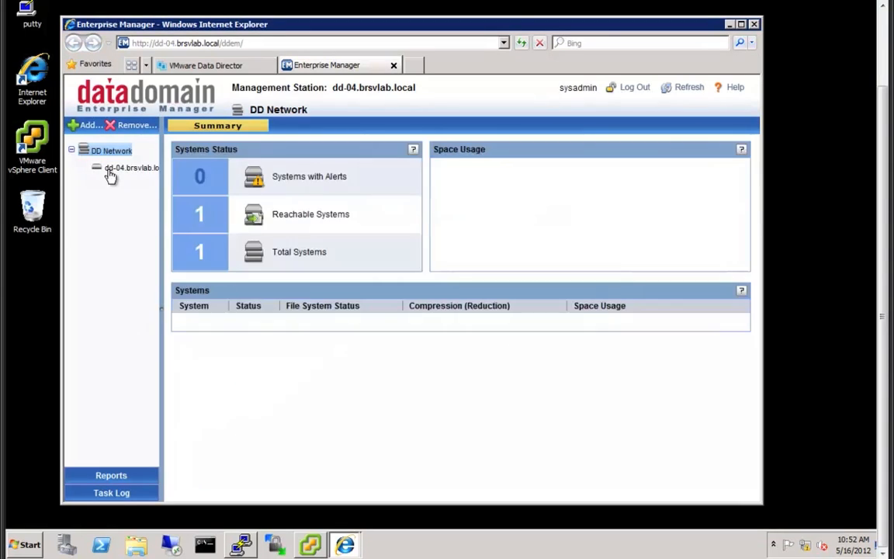
left_click(110, 174)
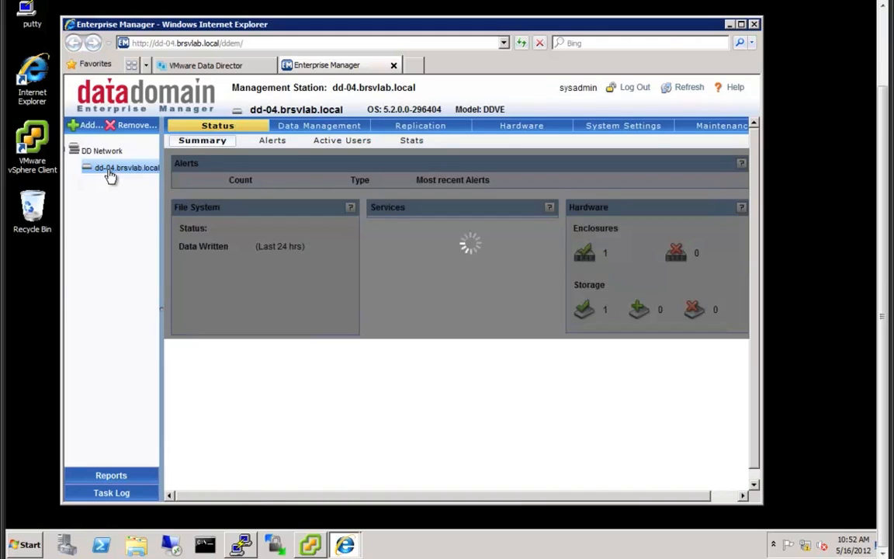
left_click(292, 129)
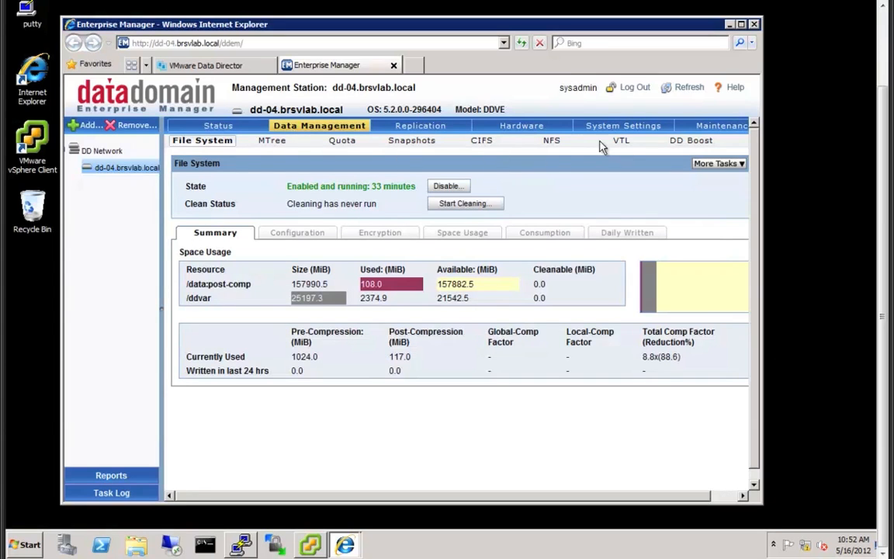
left_click(551, 140)
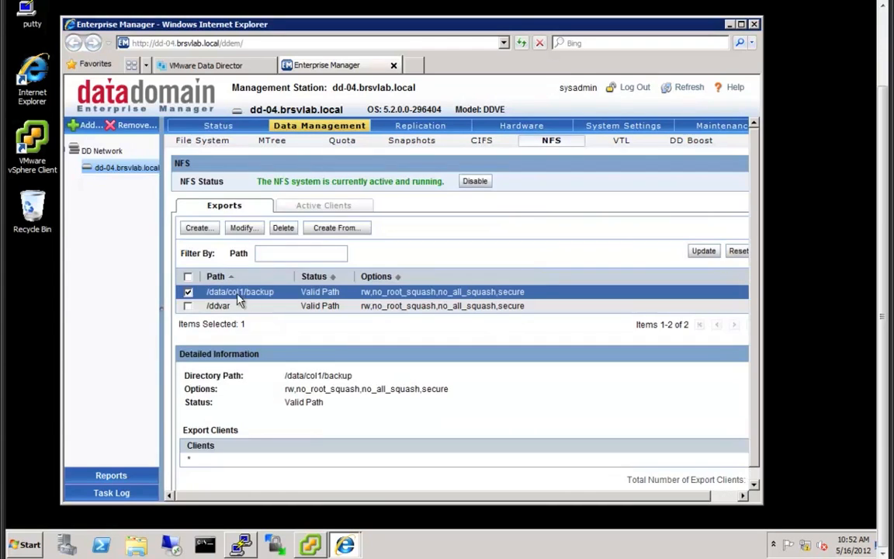
left_click(202, 142)
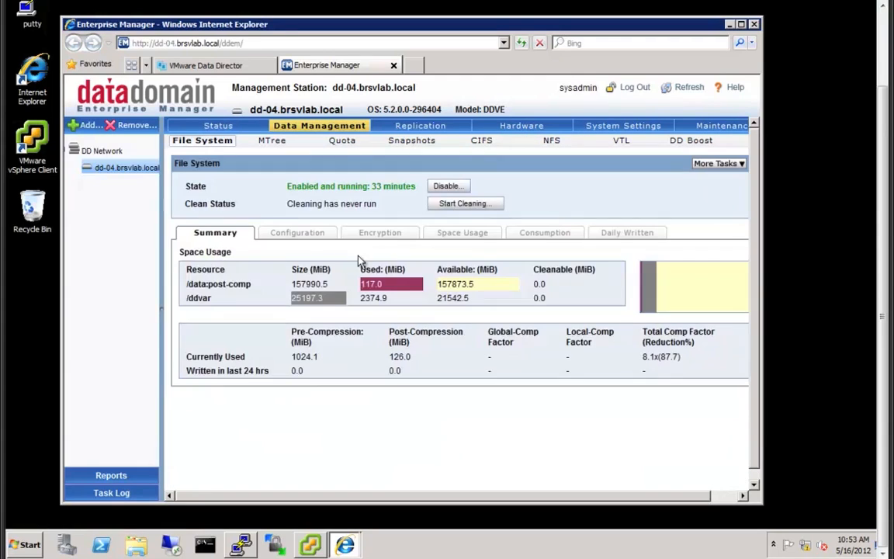
left_click(731, 25)
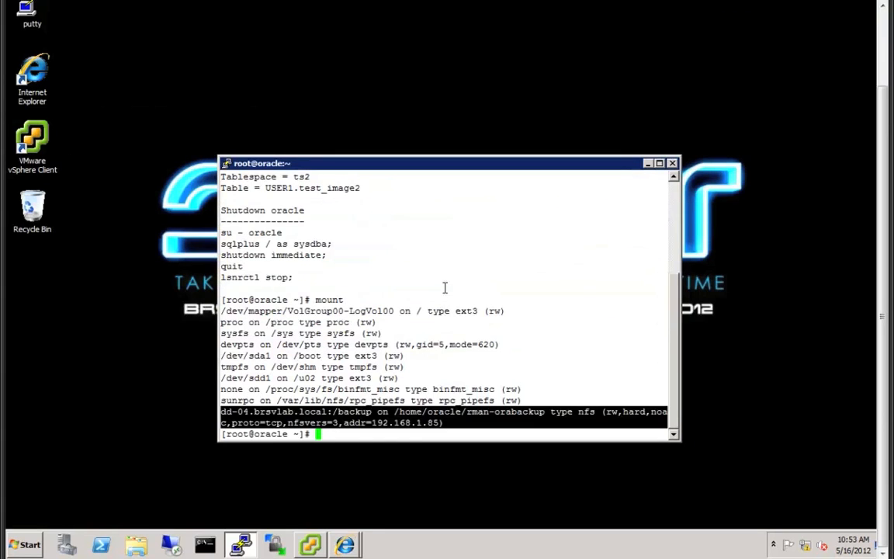
- Switch to the oracle user with su - oracle and list its home directory
left_click(445, 288)
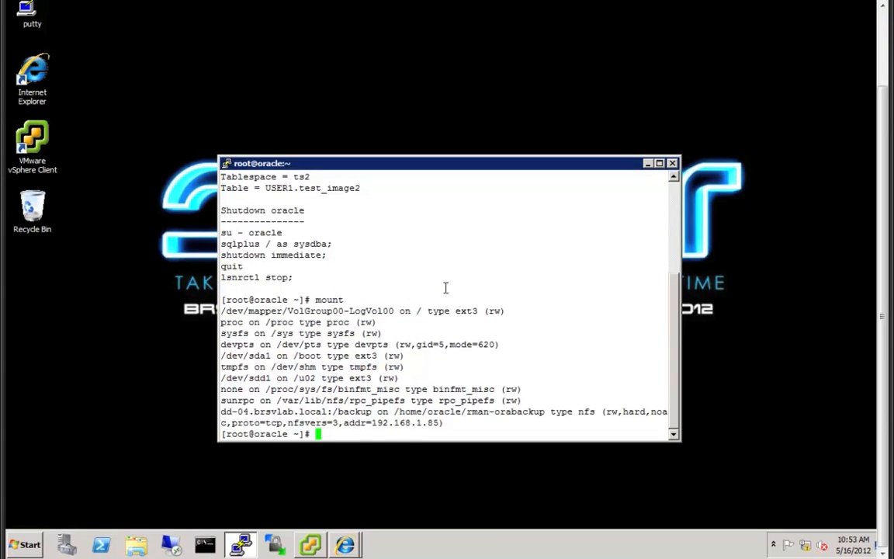
type("su - oracle")
key("Return")
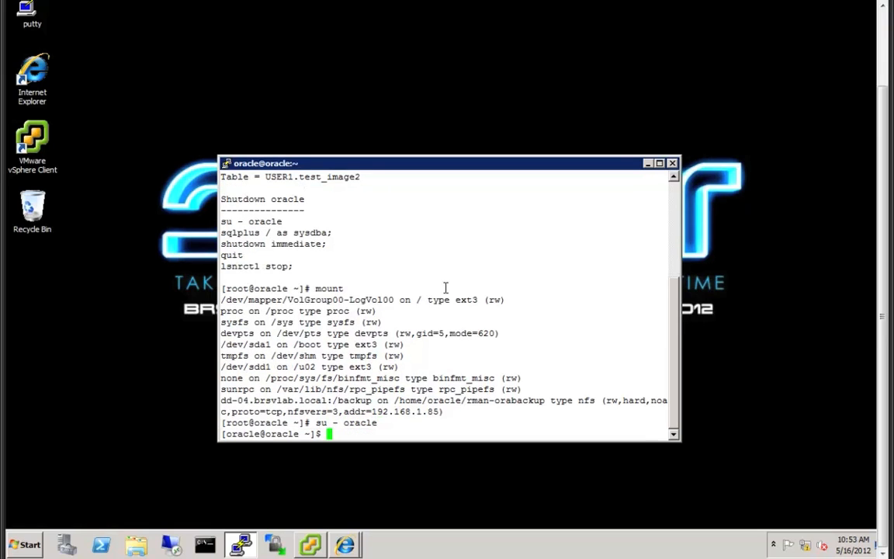
type("ls")
key("Return")
- Go into the scripts folder, list it, and launch ./nfs_backup.sh
type("cd sc")
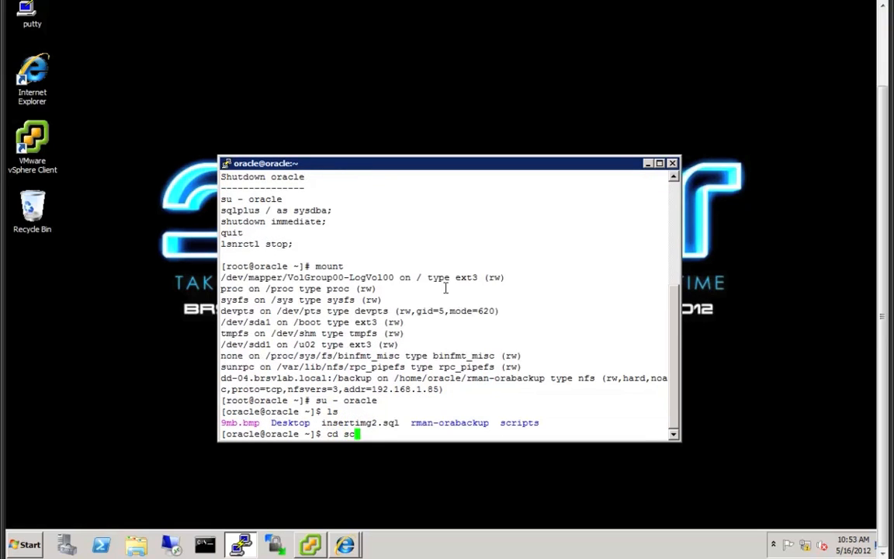
key("Tab")
key("Return")
type("ls")
key("Return")
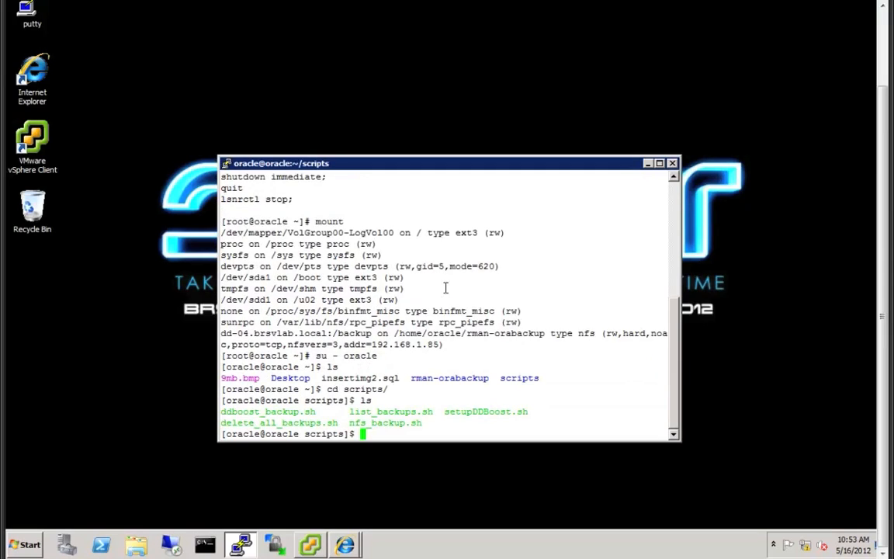
type("./nf")
key("Tab")
key("Return")
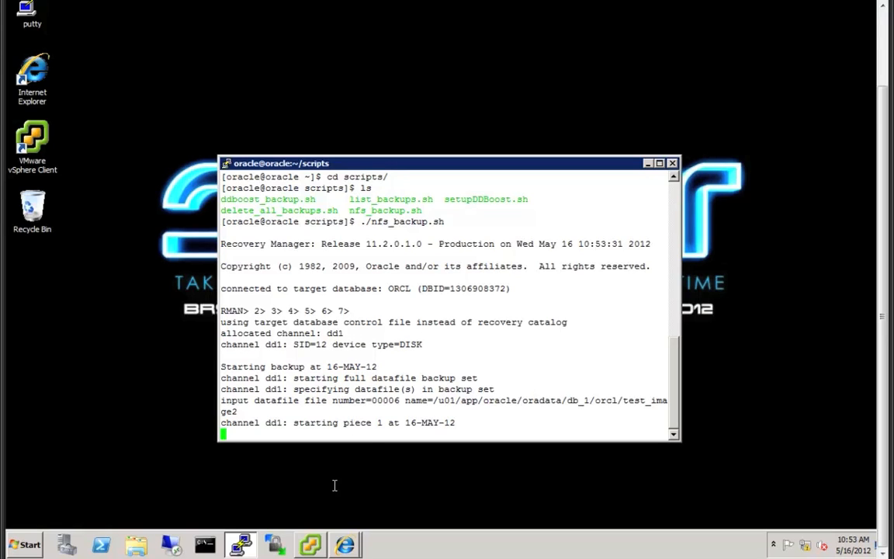
- Refresh Enterprise Manager until /data:post-comp used space reaches 1242.0 MiB, then return to PuTTY
left_click(346, 545)
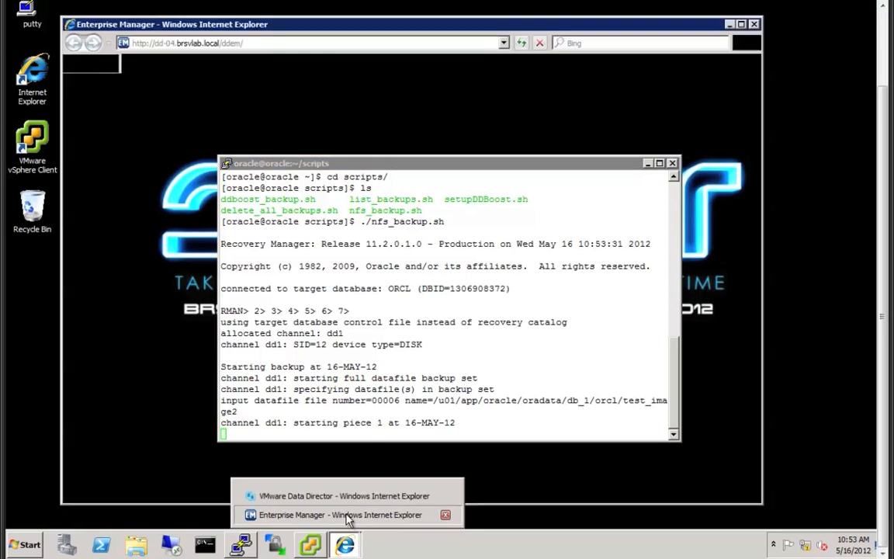
left_click(347, 516)
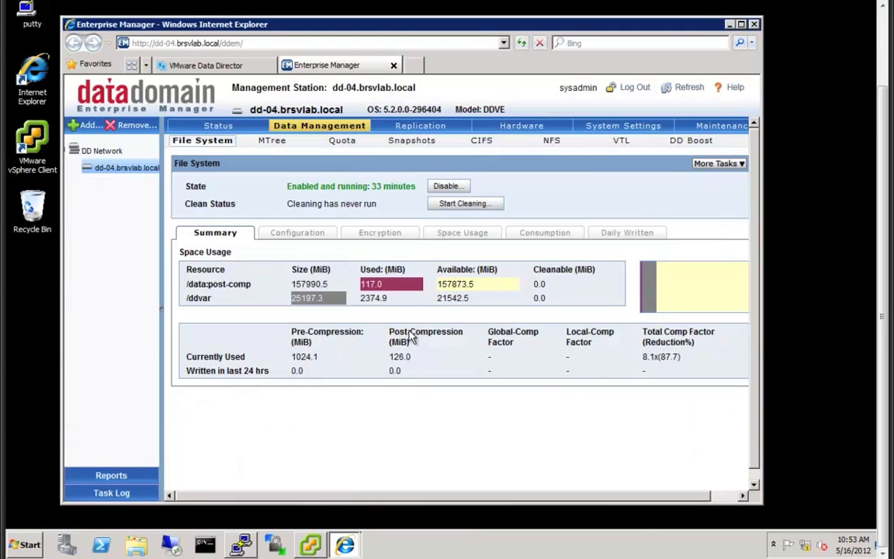
left_click(695, 89)
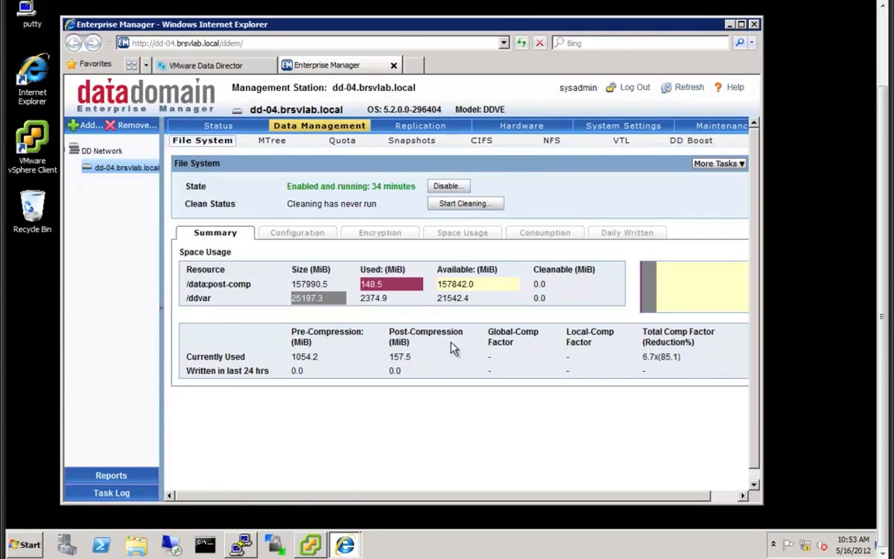
left_click(680, 89)
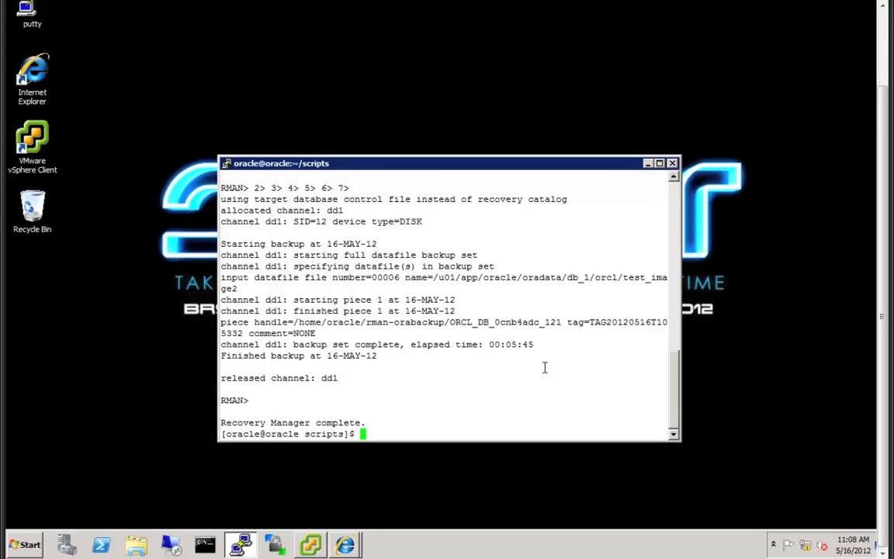
left_click(345, 545)
left_click(364, 515)
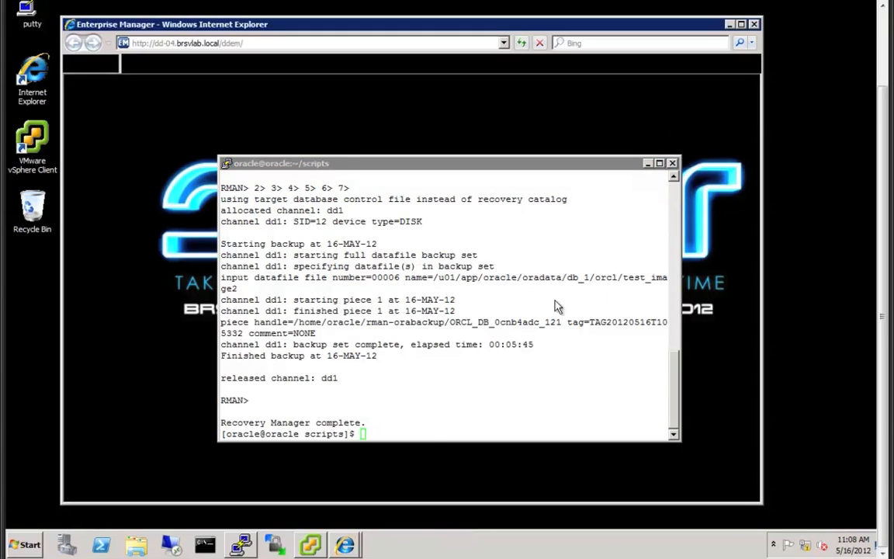
left_click(688, 87)
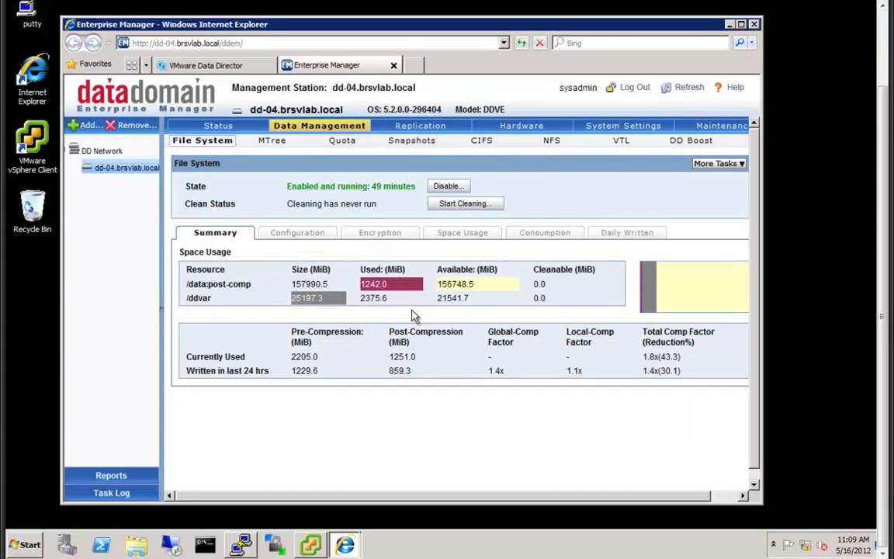
left_click(732, 25)
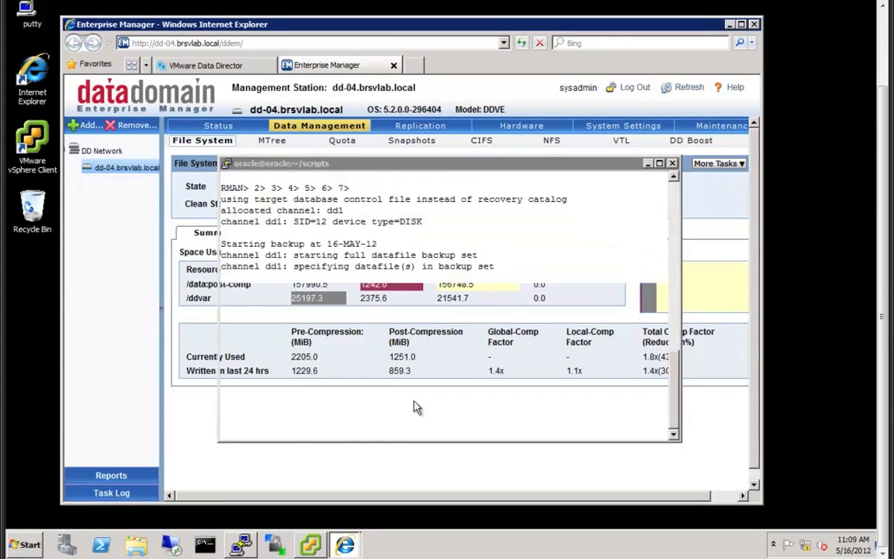
- Run ./ddboost_backup.sh to back up test_image2 over the DD Boost channel dd0
type("./dd")
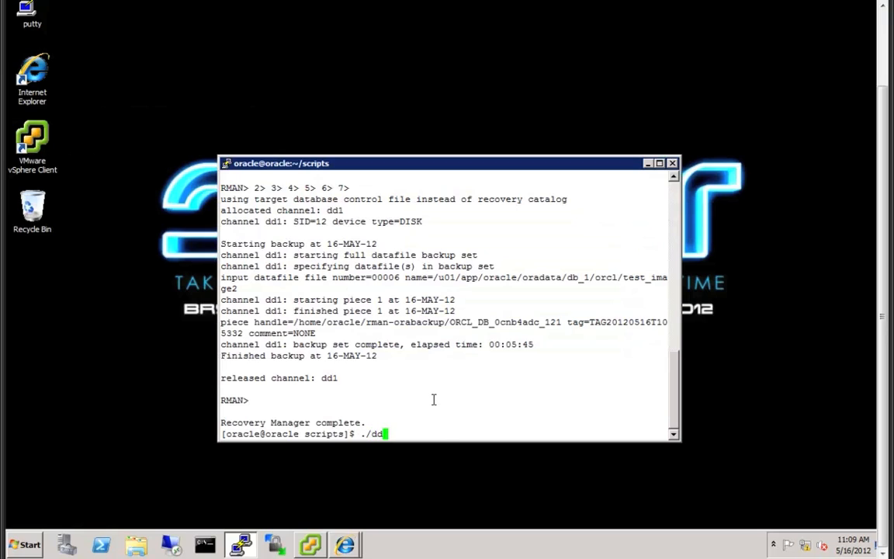
key("Tab")
key("Return")
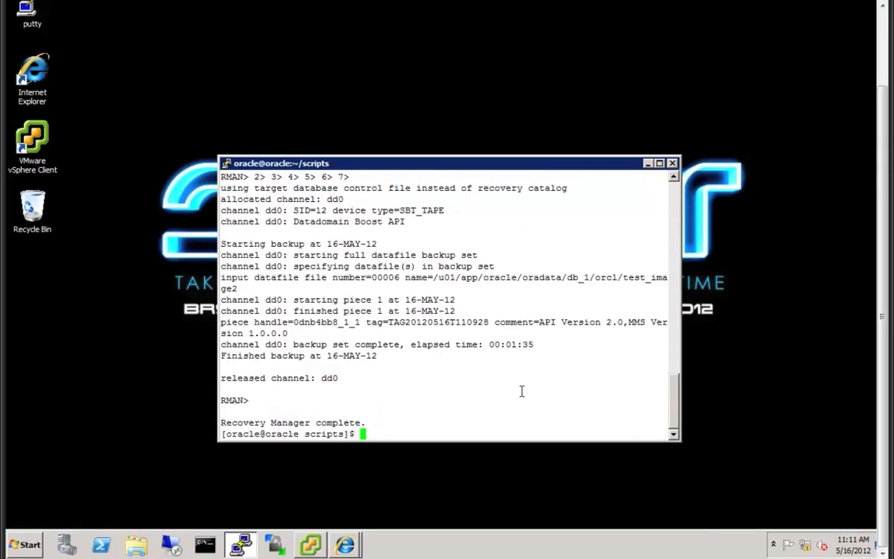
- Run ./list_backups.sh and verify backup set 10 is a full 1.15G SBT_TAPE backup on dd-04-su
type("./li")
key("Tab")
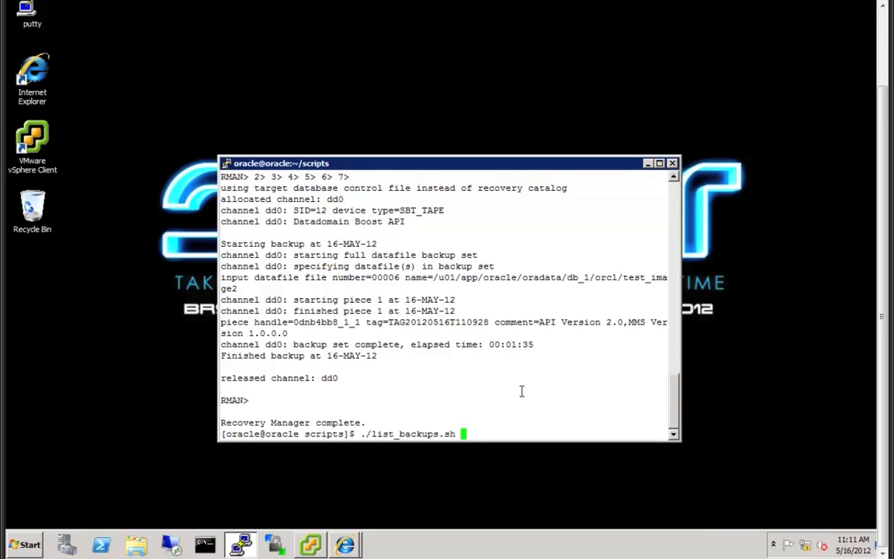
key("Return")
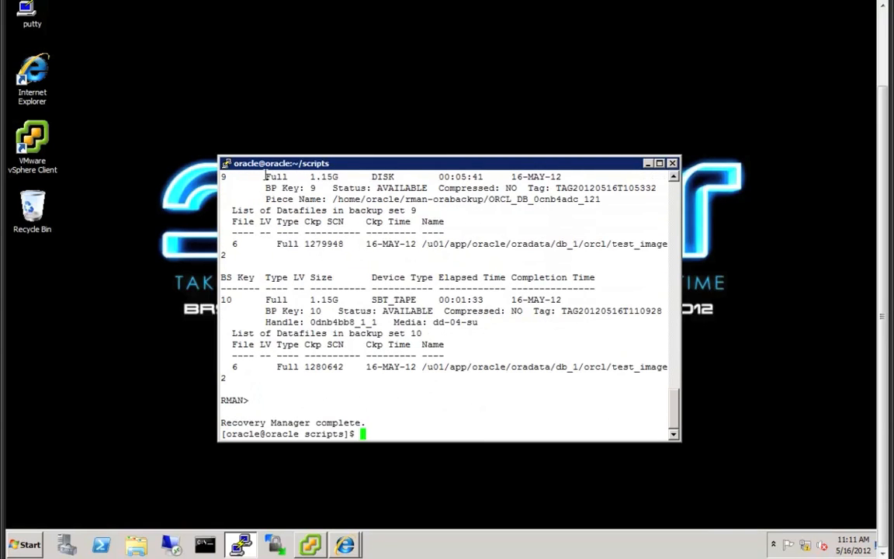
left_click_drag(265, 177, 574, 177)
left_click_drag(262, 299, 569, 299)
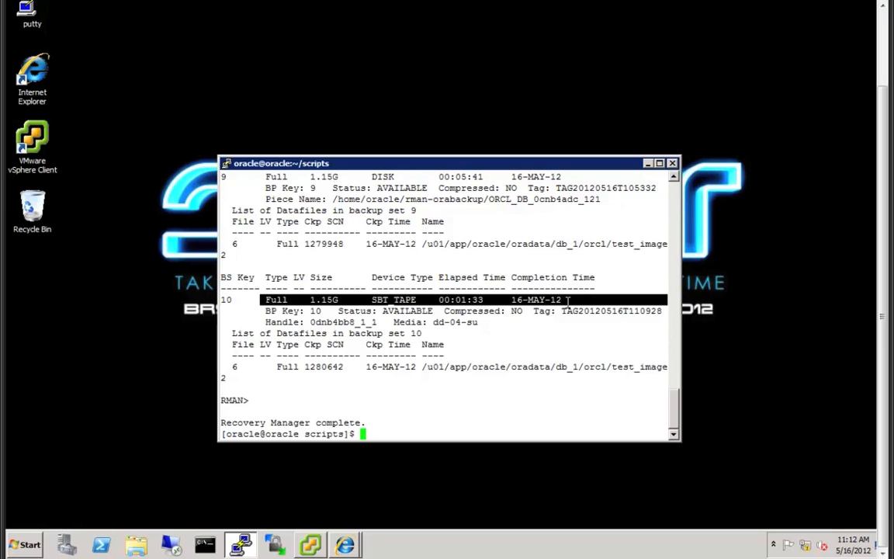
left_click(525, 424)
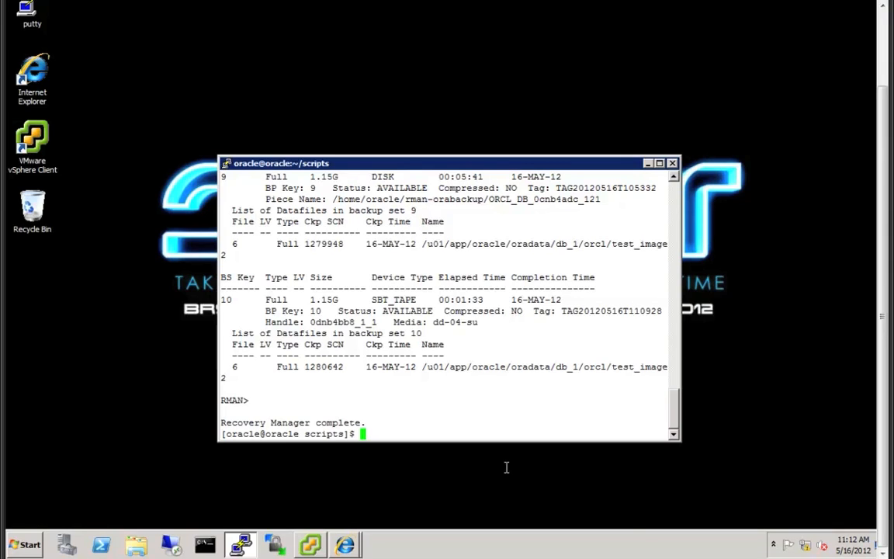
left_click(345, 544)
- Select skynet01, open its Backup & Recovery tab, and add a new manual backup from the Backup List
left_click(351, 497)
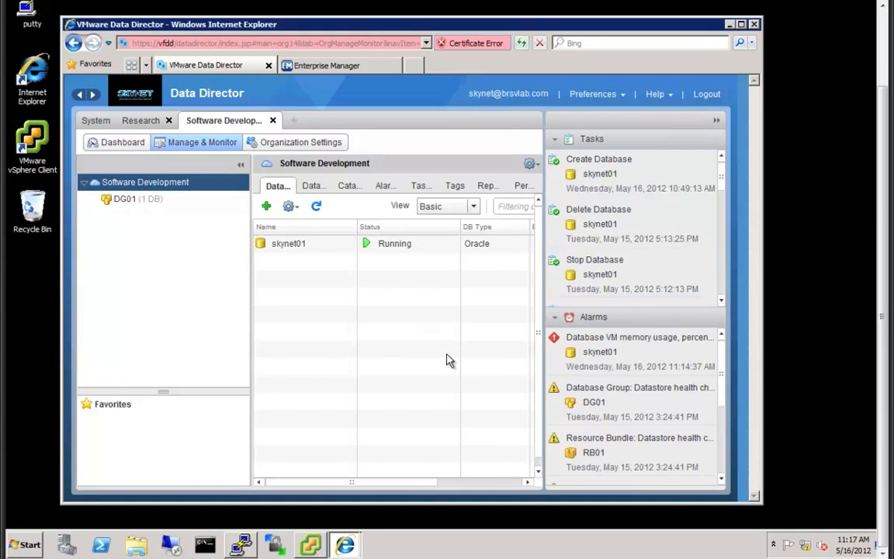
left_click(286, 246)
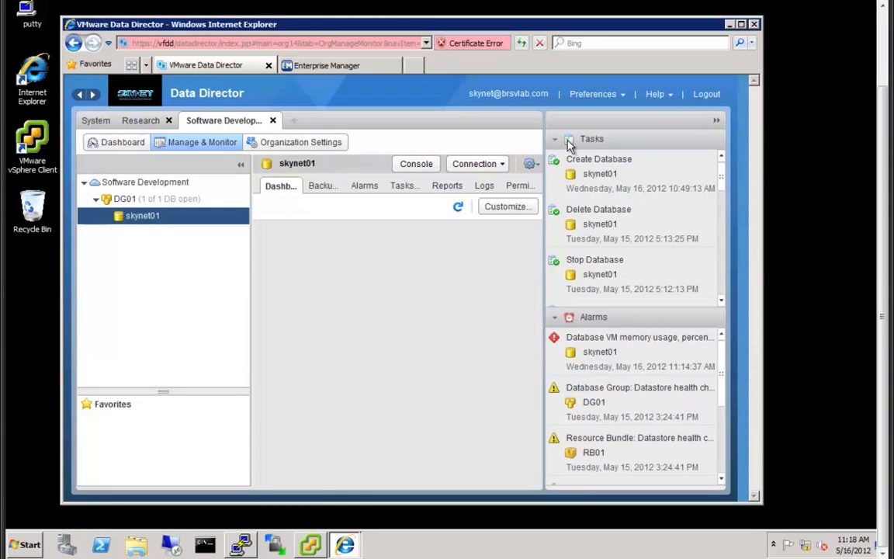
left_click(716, 121)
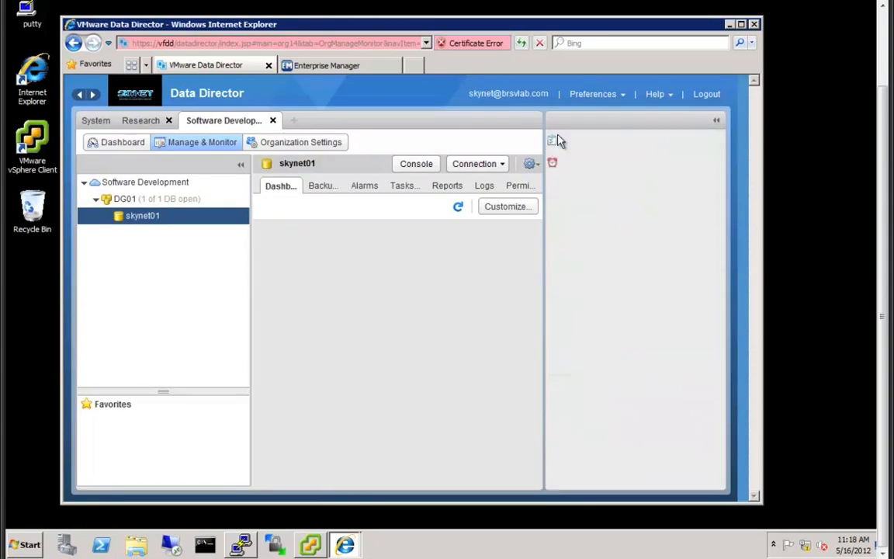
left_click(345, 190)
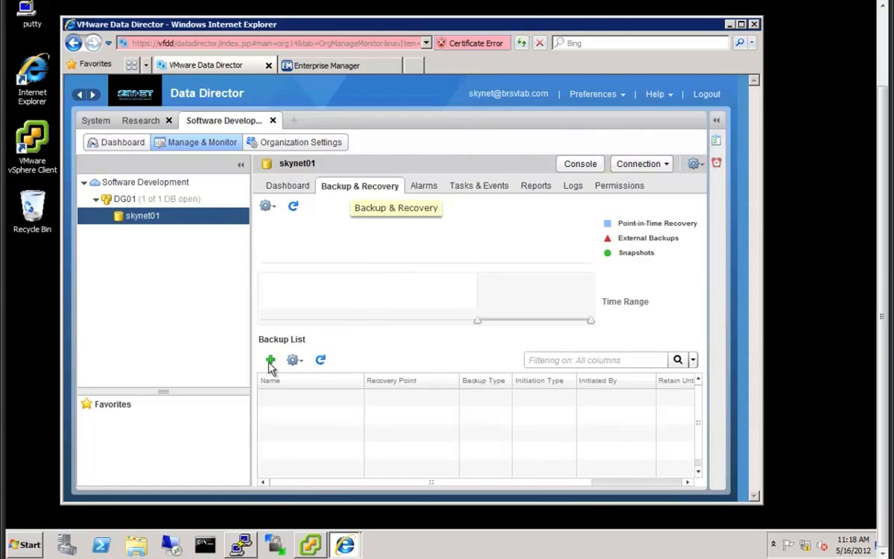
left_click(270, 361)
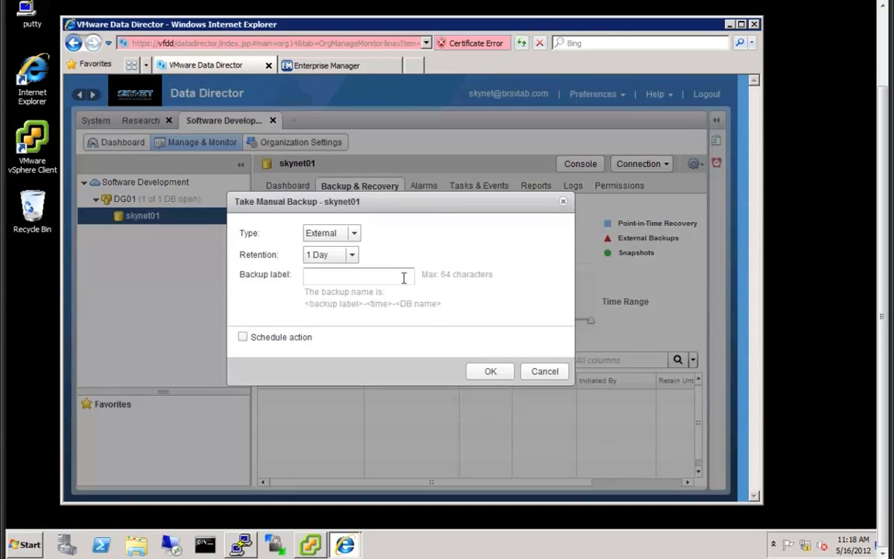
- Take a Snapshot backup of skynet01 labelled vfdd-snap-01 with 4-hour retention
left_click(360, 235)
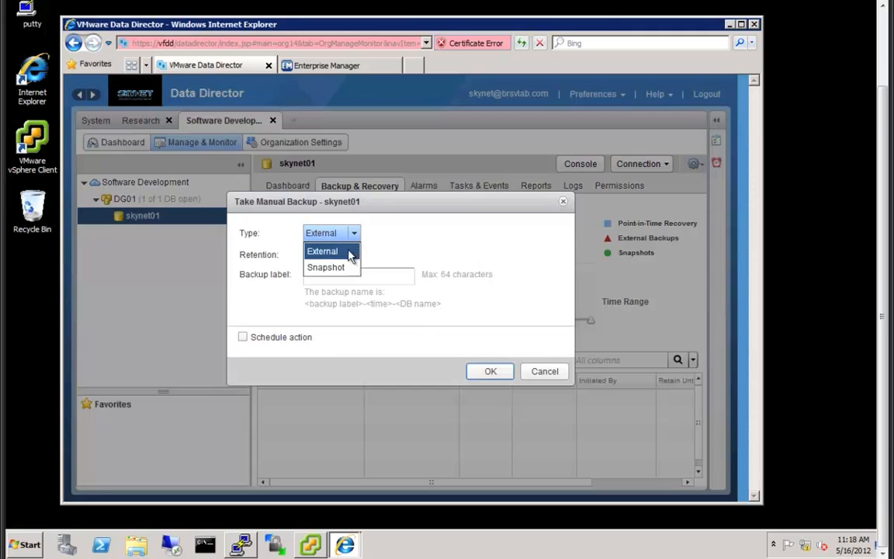
left_click(340, 266)
left_click(333, 276)
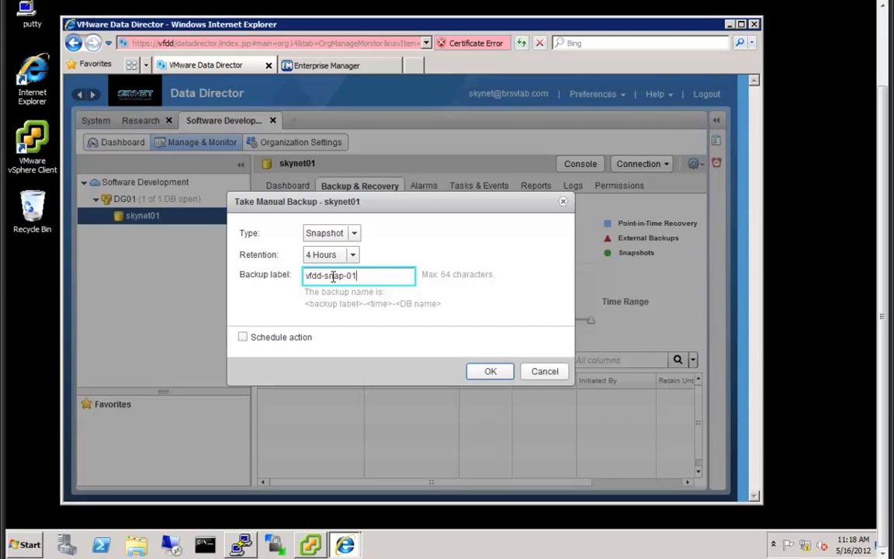
left_click(492, 373)
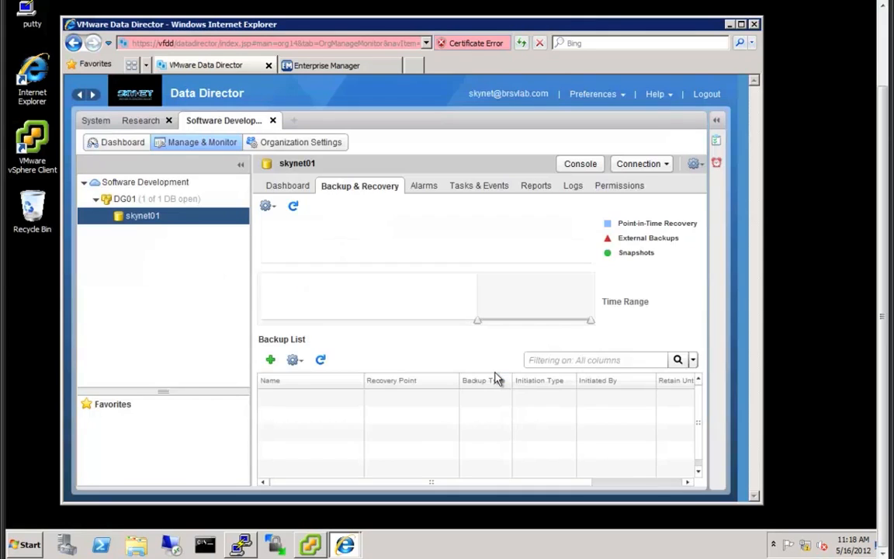
- Check the vfdd-snap-01 backup's properties to confirm the 2.72 GB snapshot completed
left_click(716, 119)
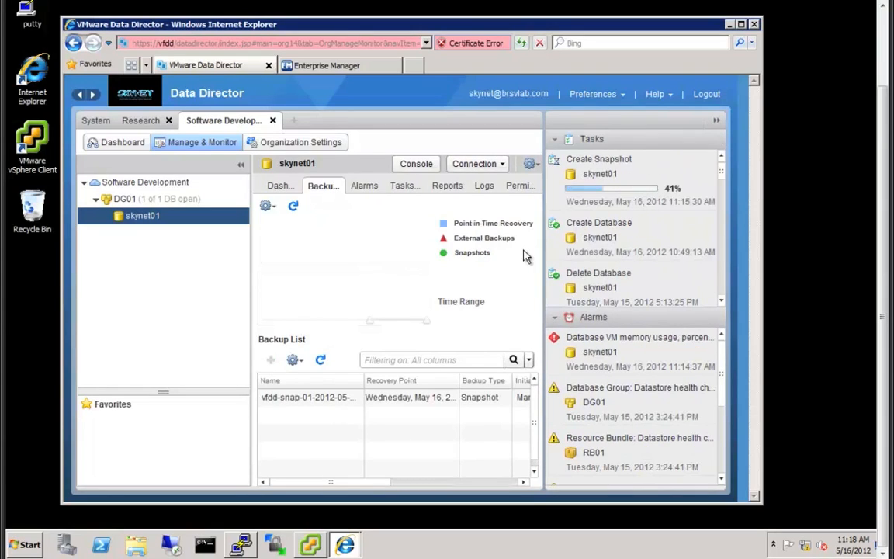
key("alt+Tab")
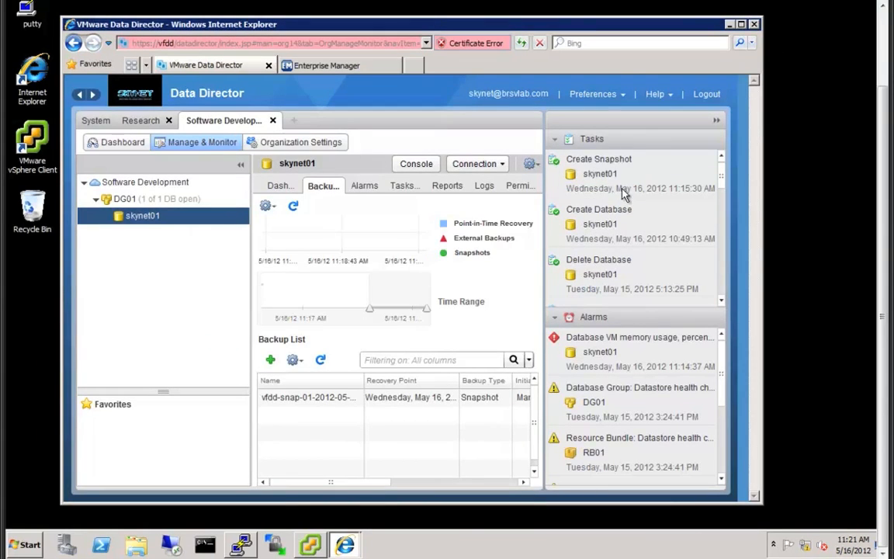
left_click(302, 404)
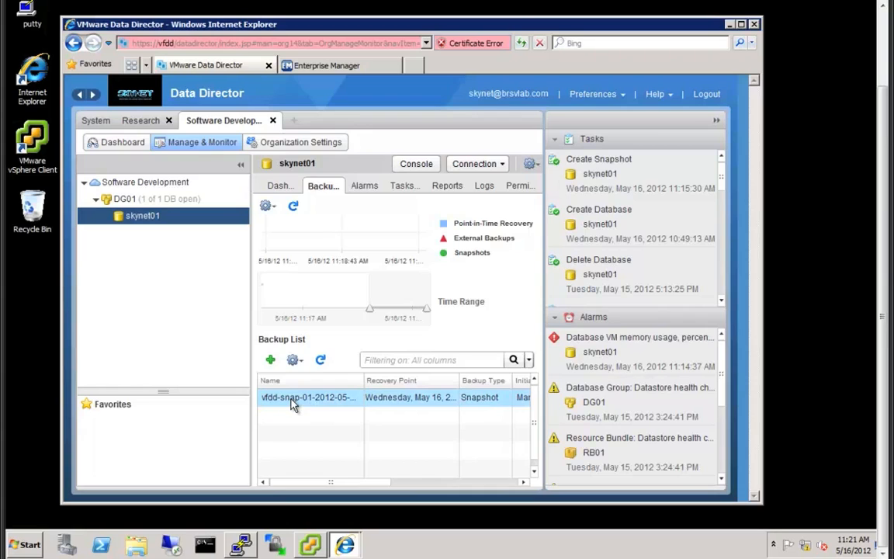
right_click(294, 404)
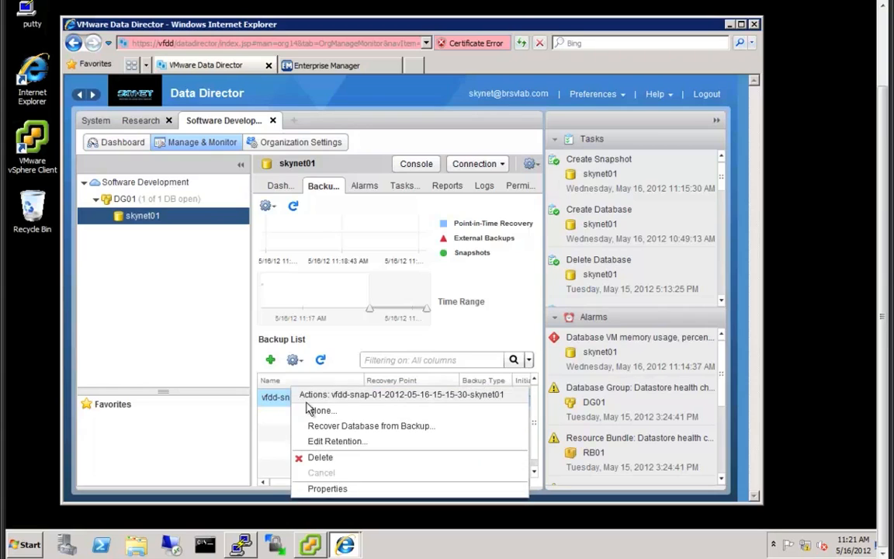
left_click(328, 490)
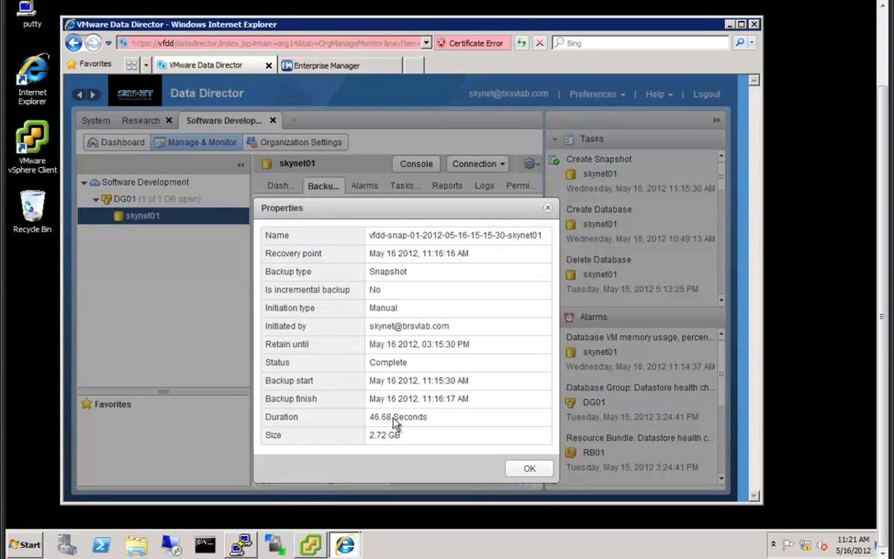
left_click(529, 468)
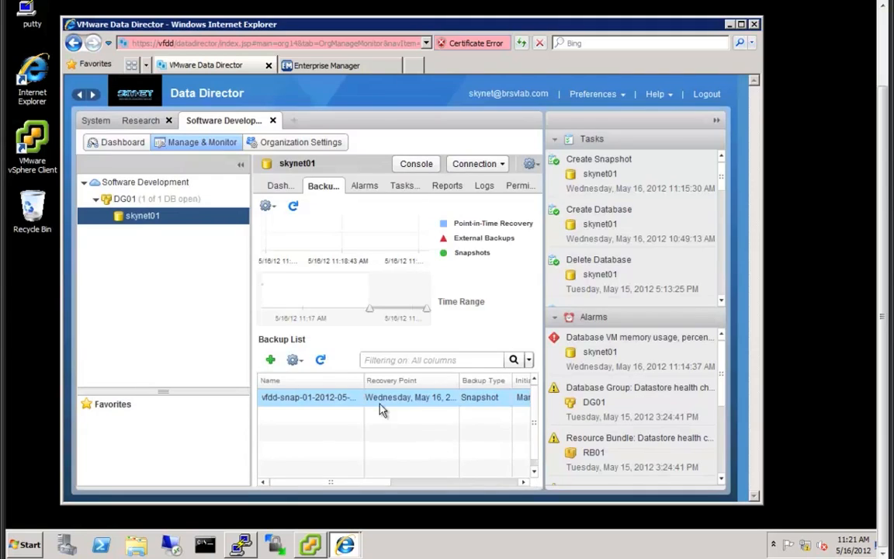
- Start an External backup labelled vfdd-ext-01 with 1 Day retention and follow it in vSphere Client
left_click(272, 358)
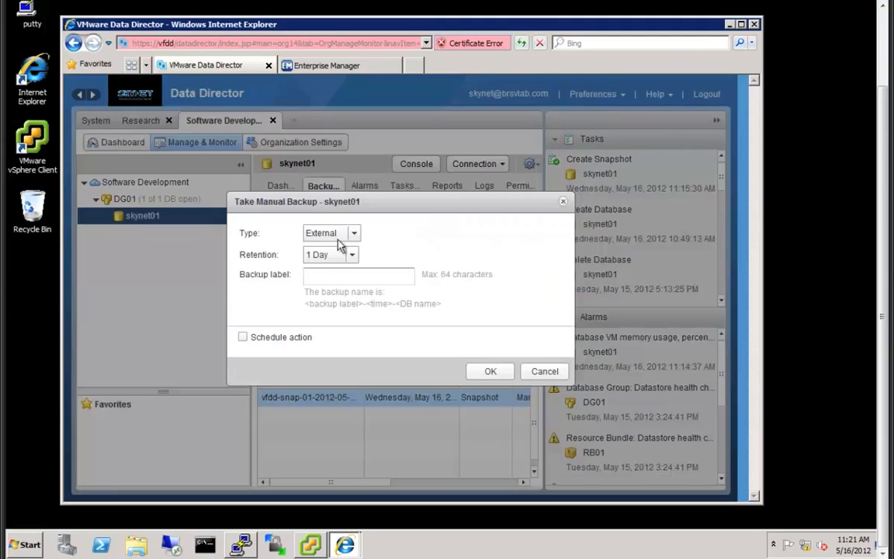
left_click(318, 277)
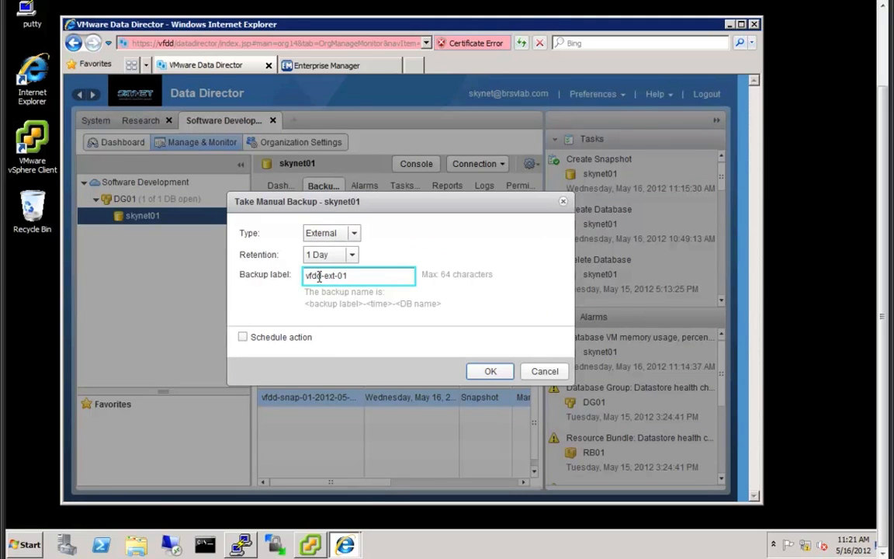
left_click(491, 371)
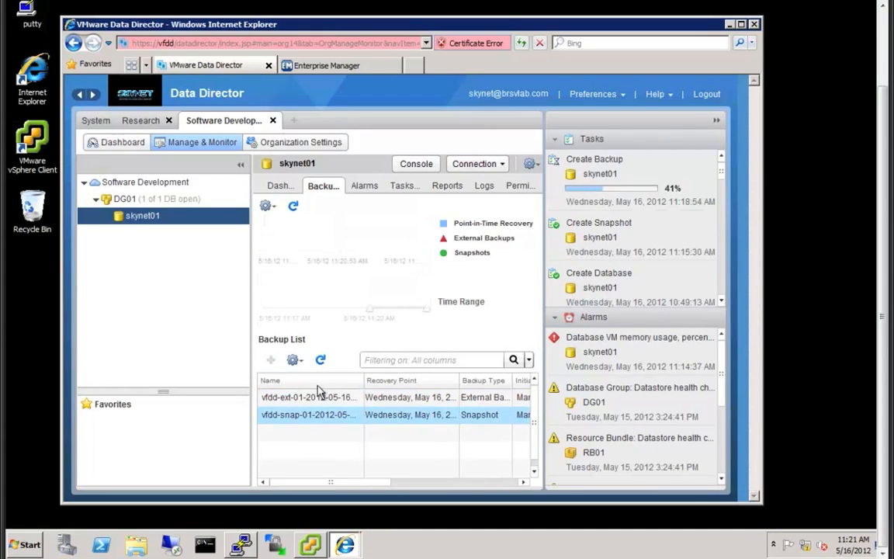
left_click(342, 401)
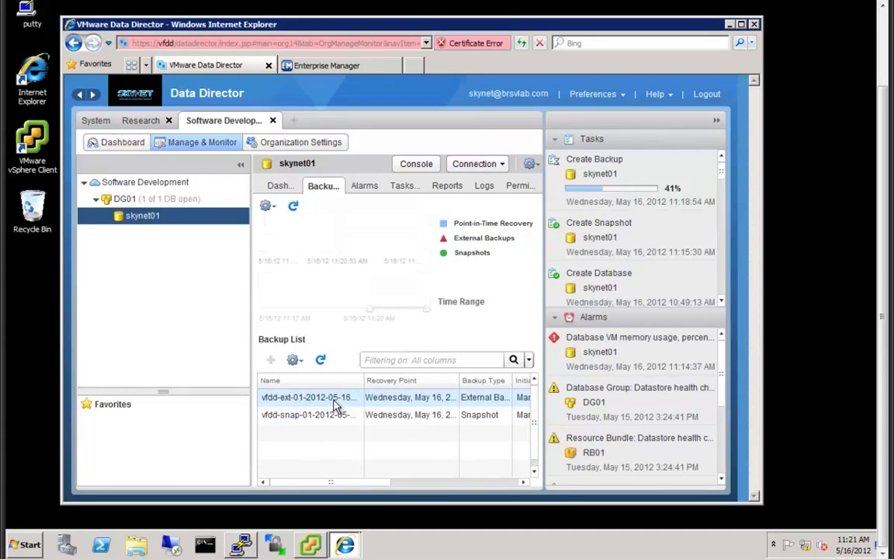
left_click(309, 545)
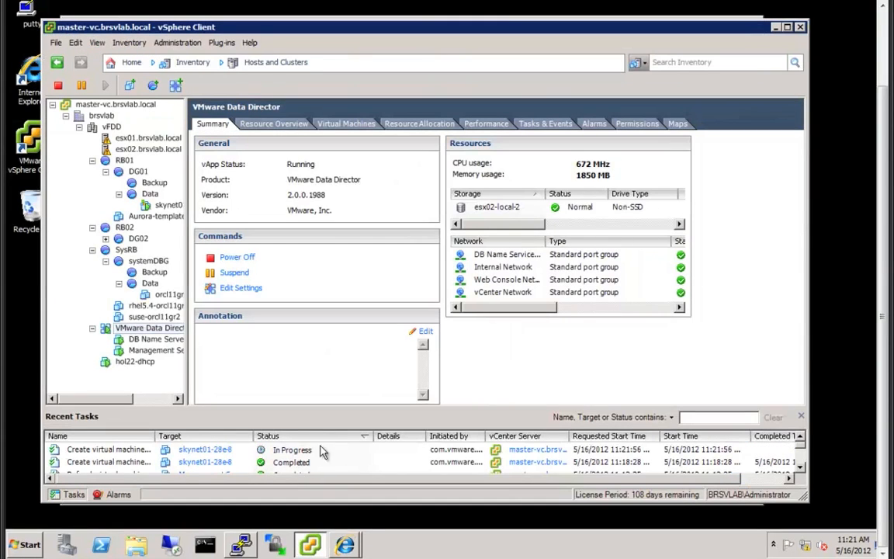
key("alt+Tab")
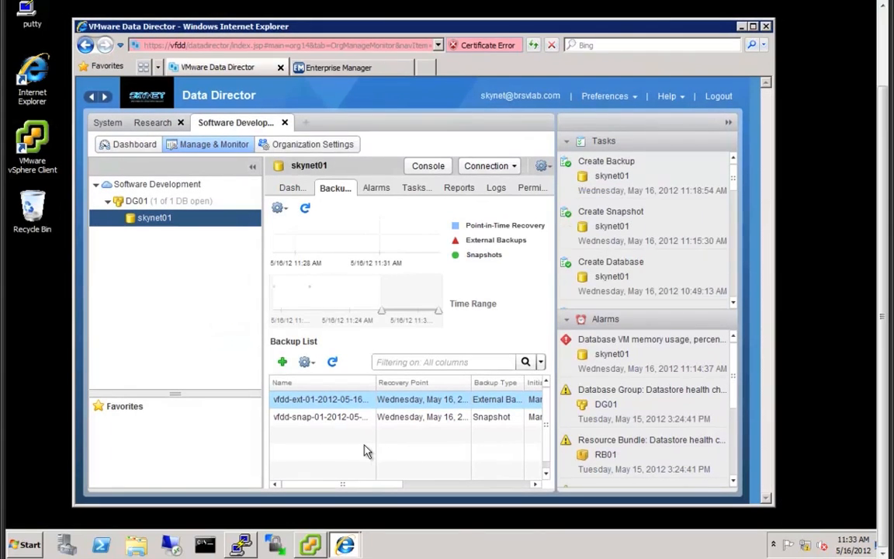
- Confirm vfdd-ext-01 completed (20 GB, 11.18 minutes) and bring the PuTTY RMAN listing forward
right_click(347, 399)
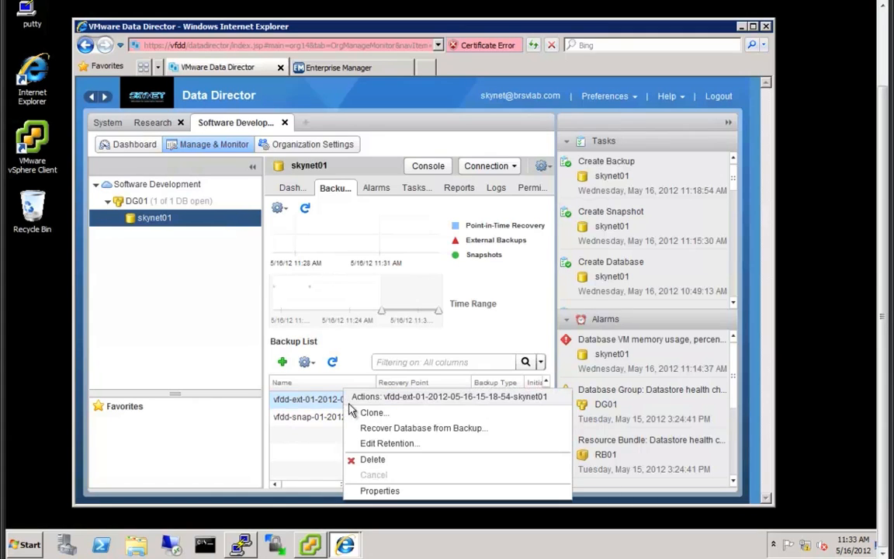
left_click(396, 492)
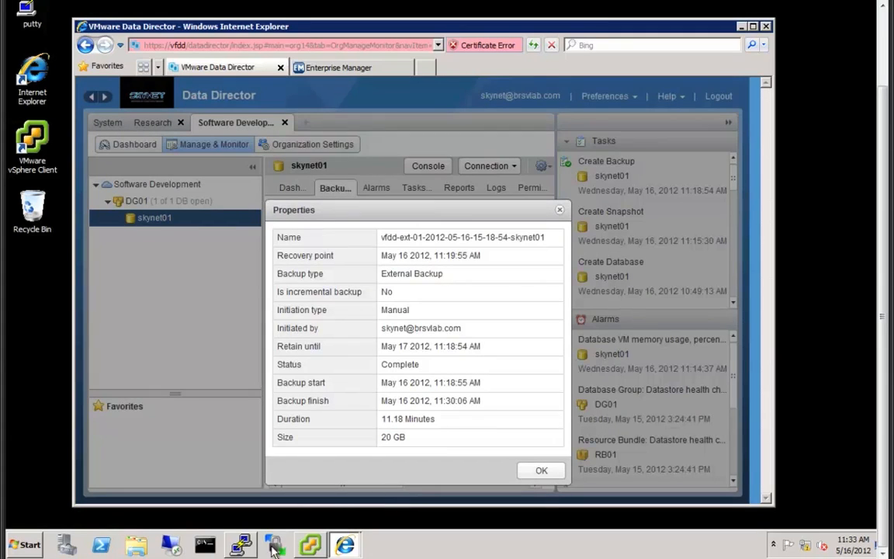
left_click(242, 544)
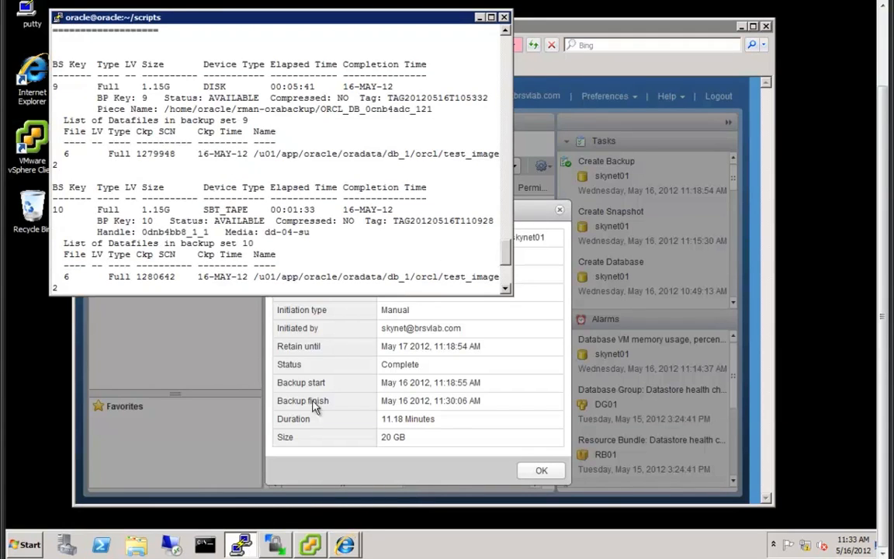